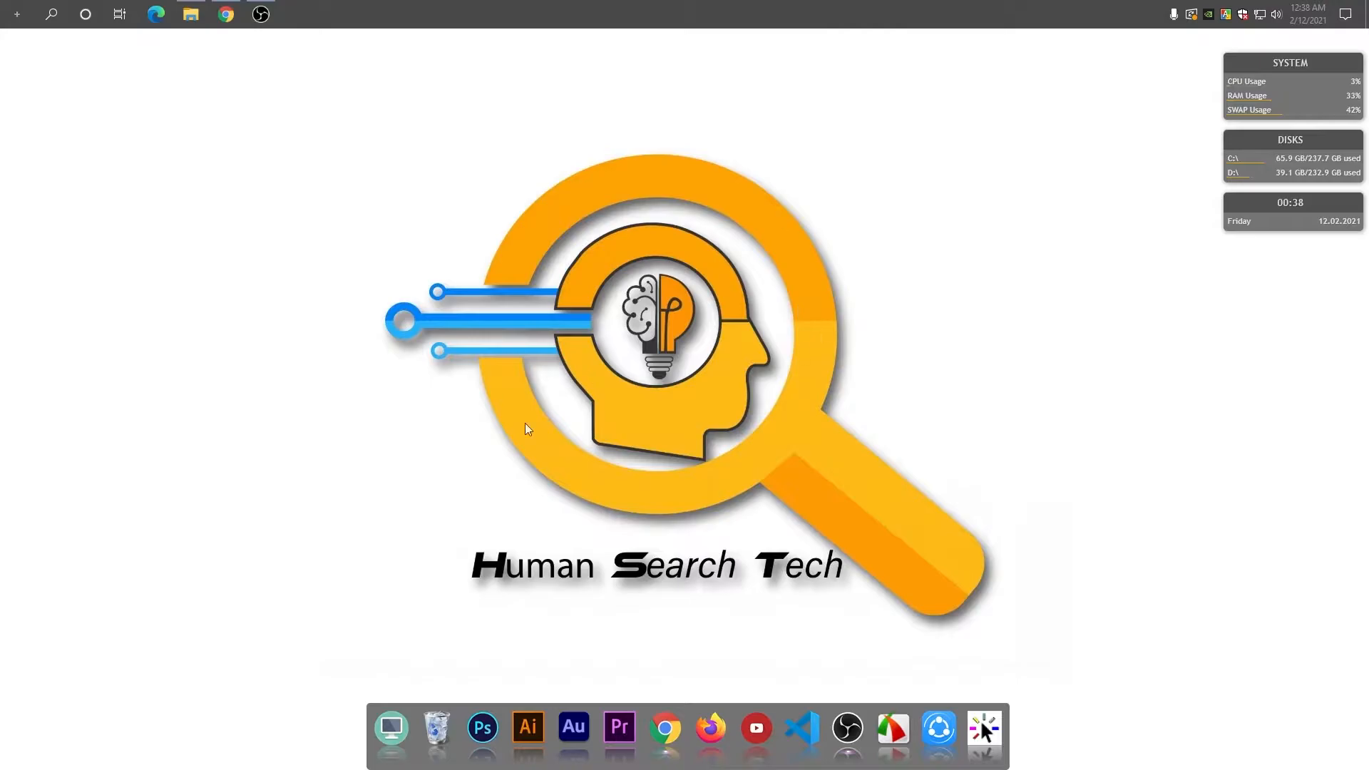
Start Photoshop and open the portrait of the man in the dark jacket from the img folder
left_click(481, 724)
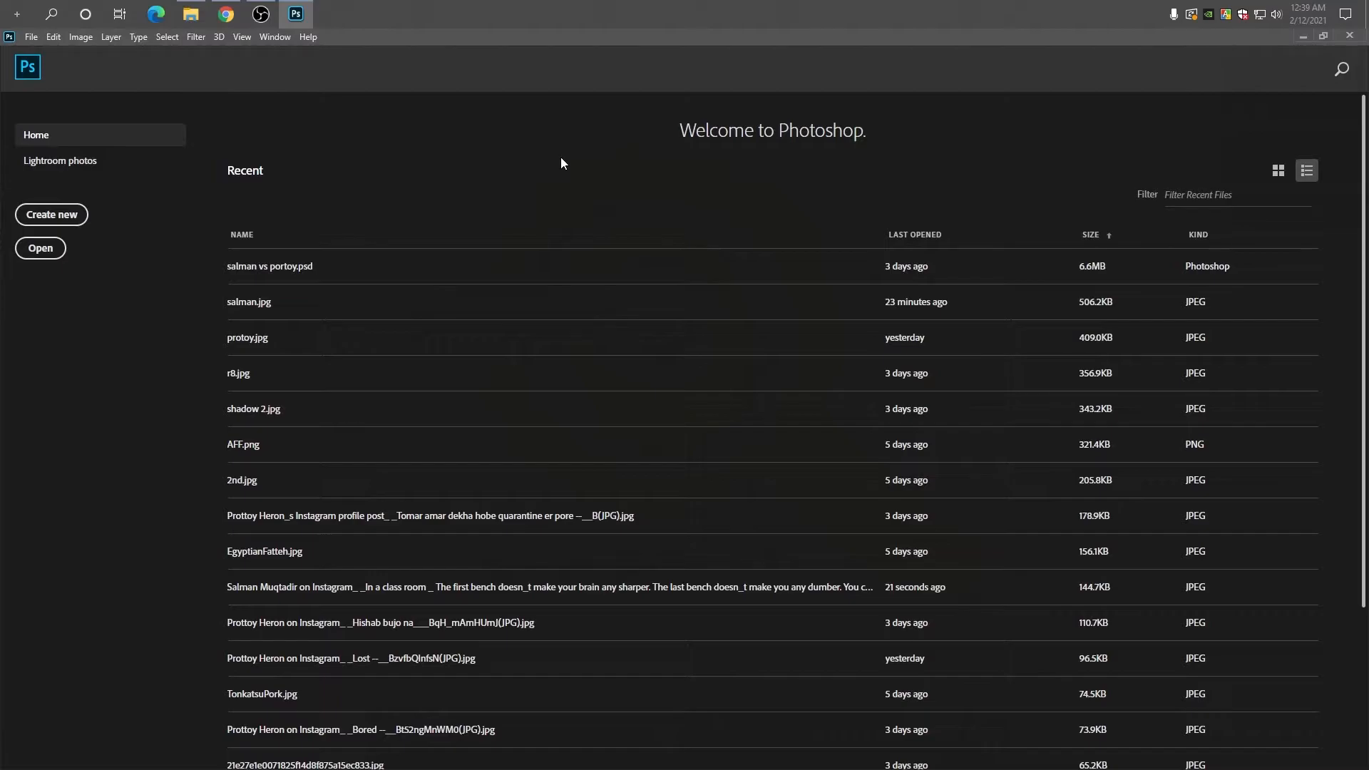
left_click(190, 14)
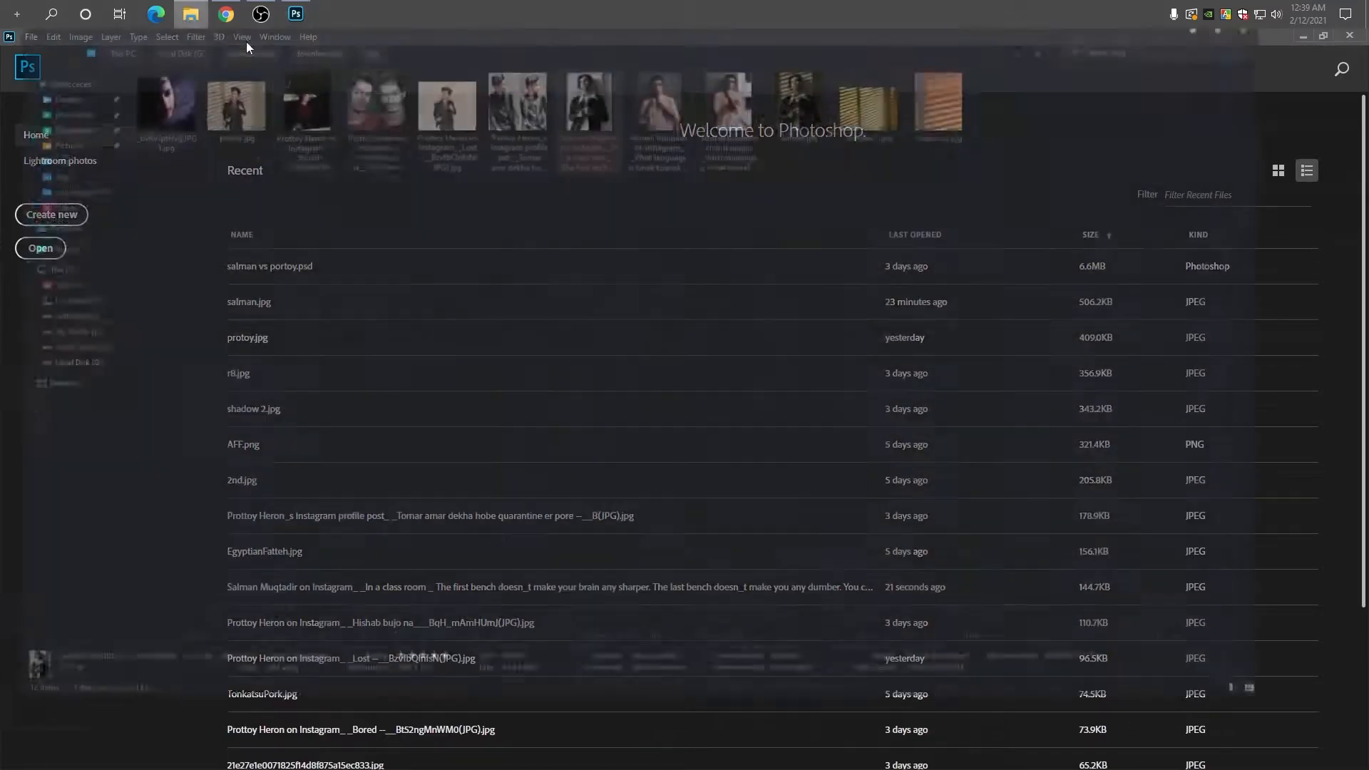
left_click_drag(625, 121, 360, 224)
Preview the shadow 1.jpg image in the img folder and close the preview
left_click(203, 8)
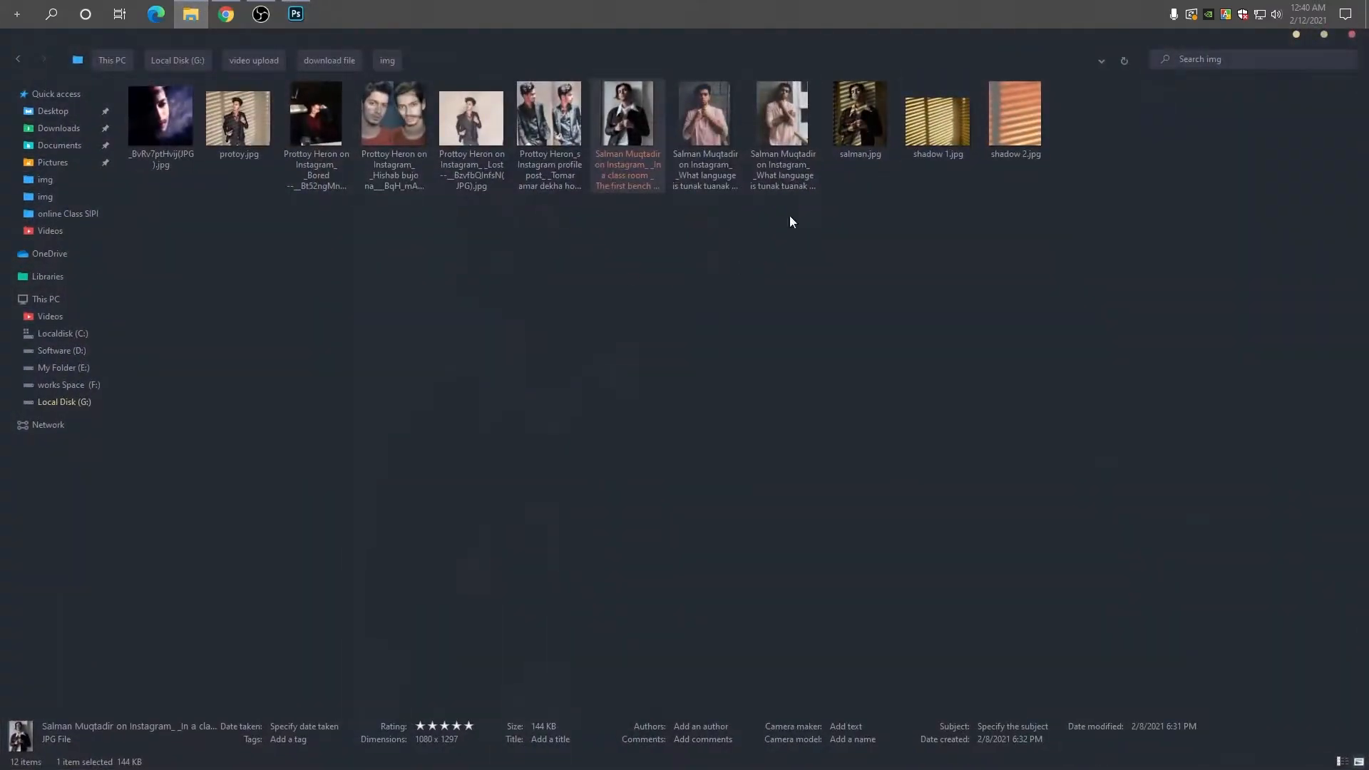
double_click(948, 154)
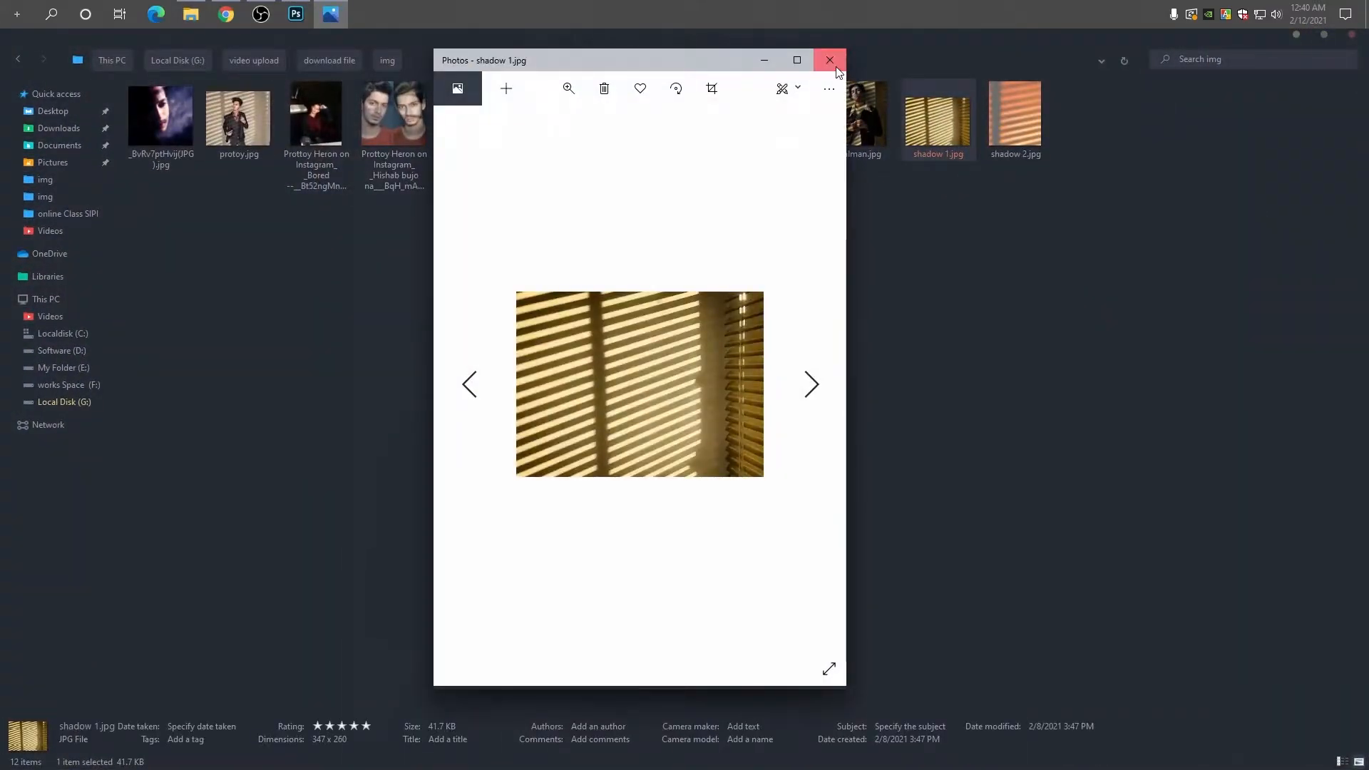
left_click(836, 67)
Place shadow 1.jpg into the portrait document in Photoshop as an embedded image
left_click(295, 13)
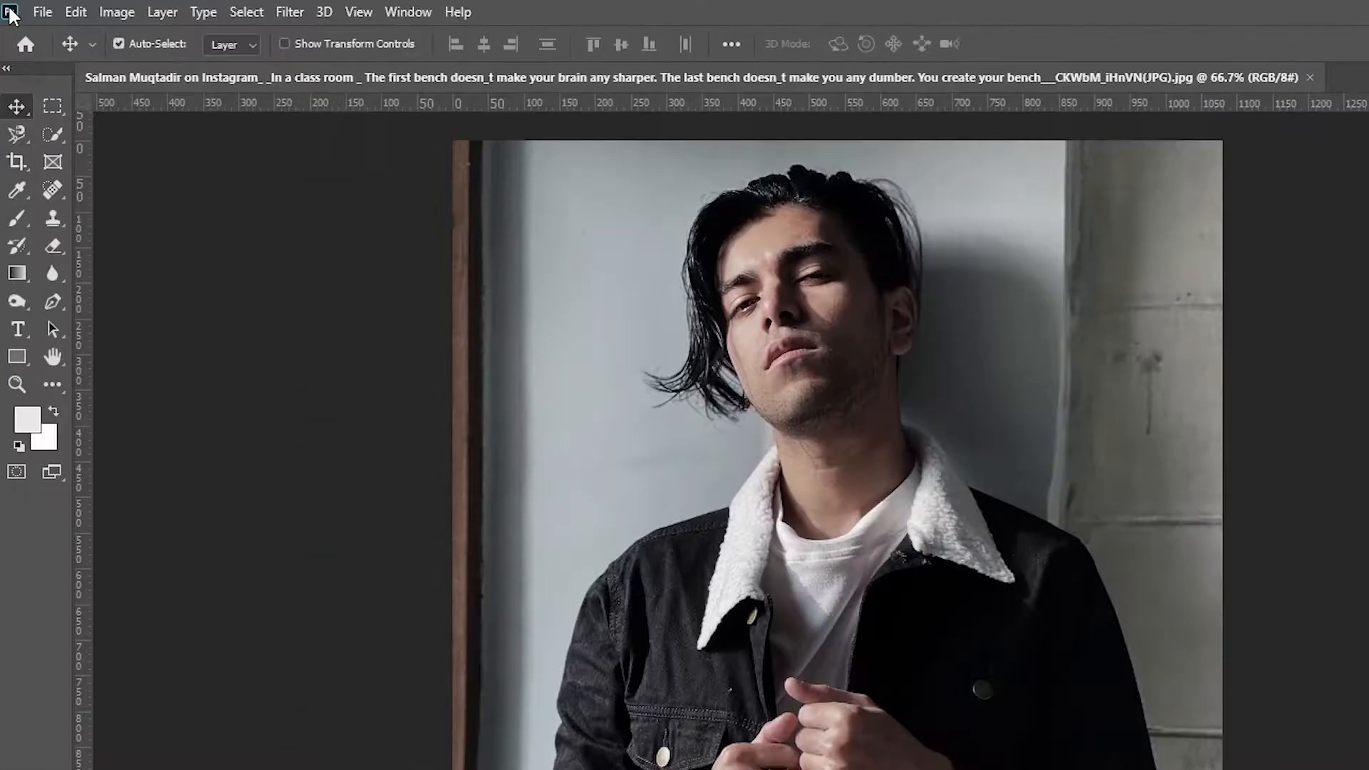
left_click(31, 36)
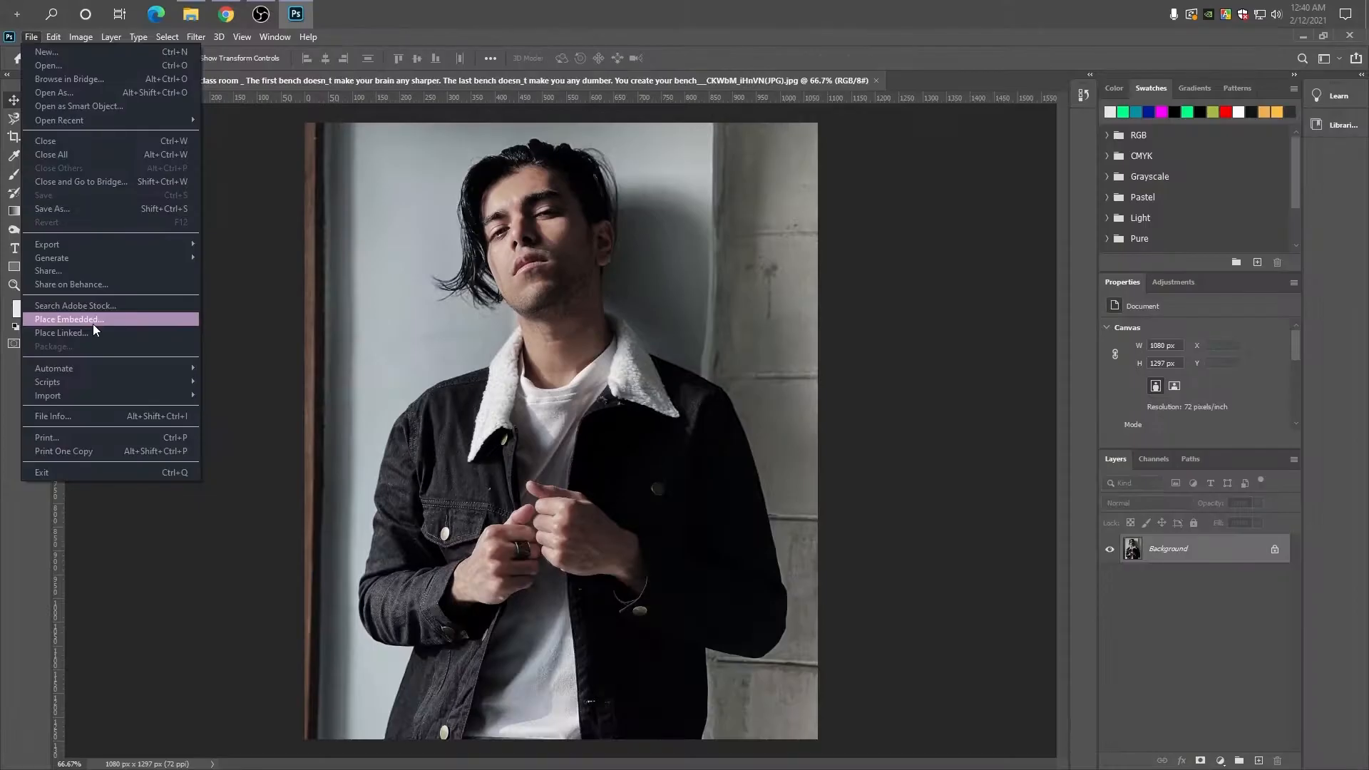
left_click(135, 436)
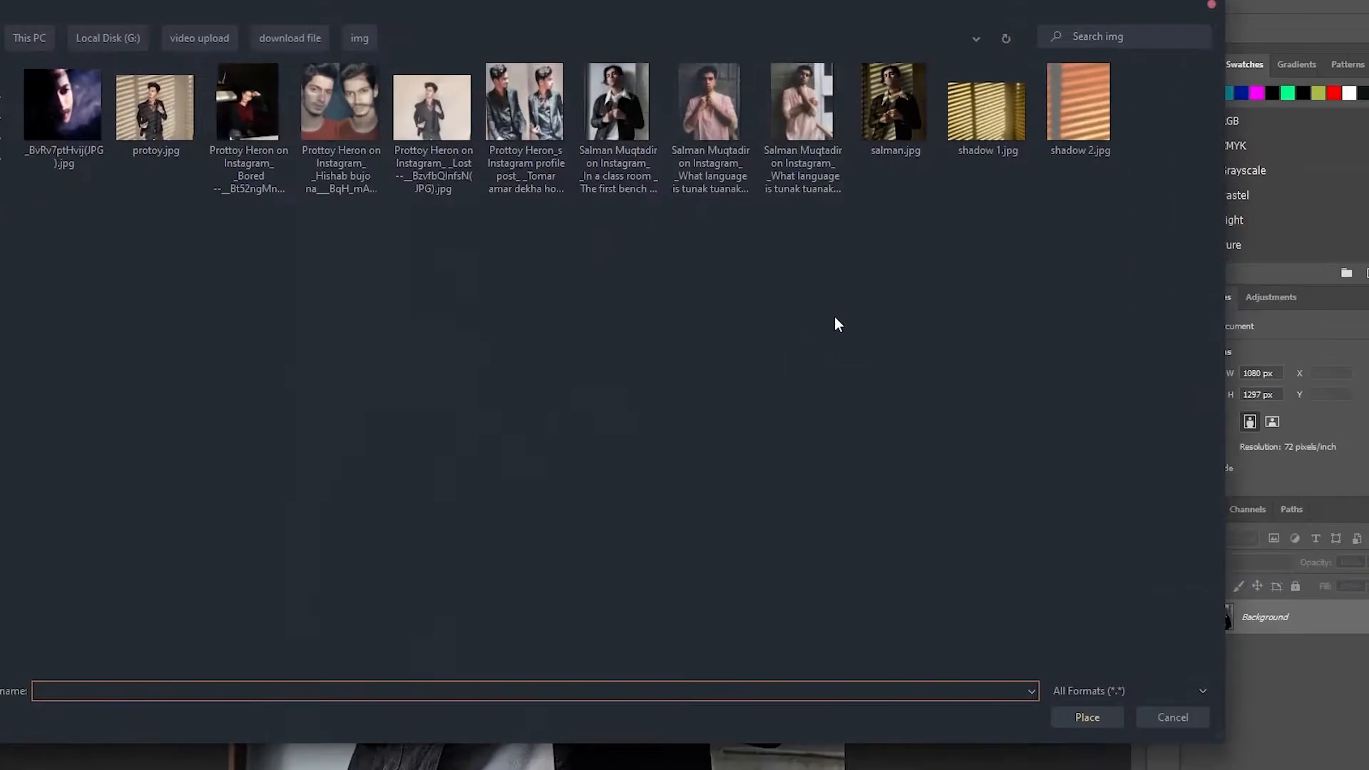
left_click(978, 120)
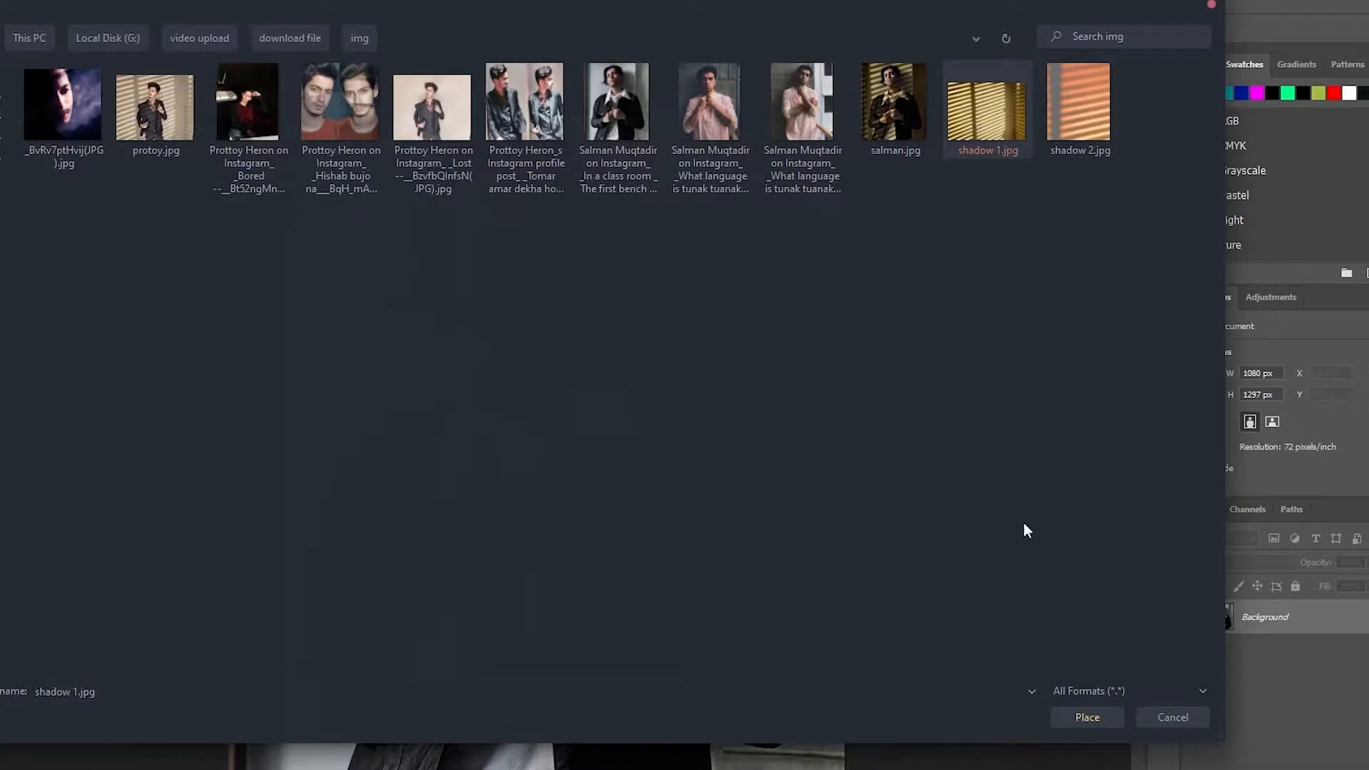
left_click(1103, 729)
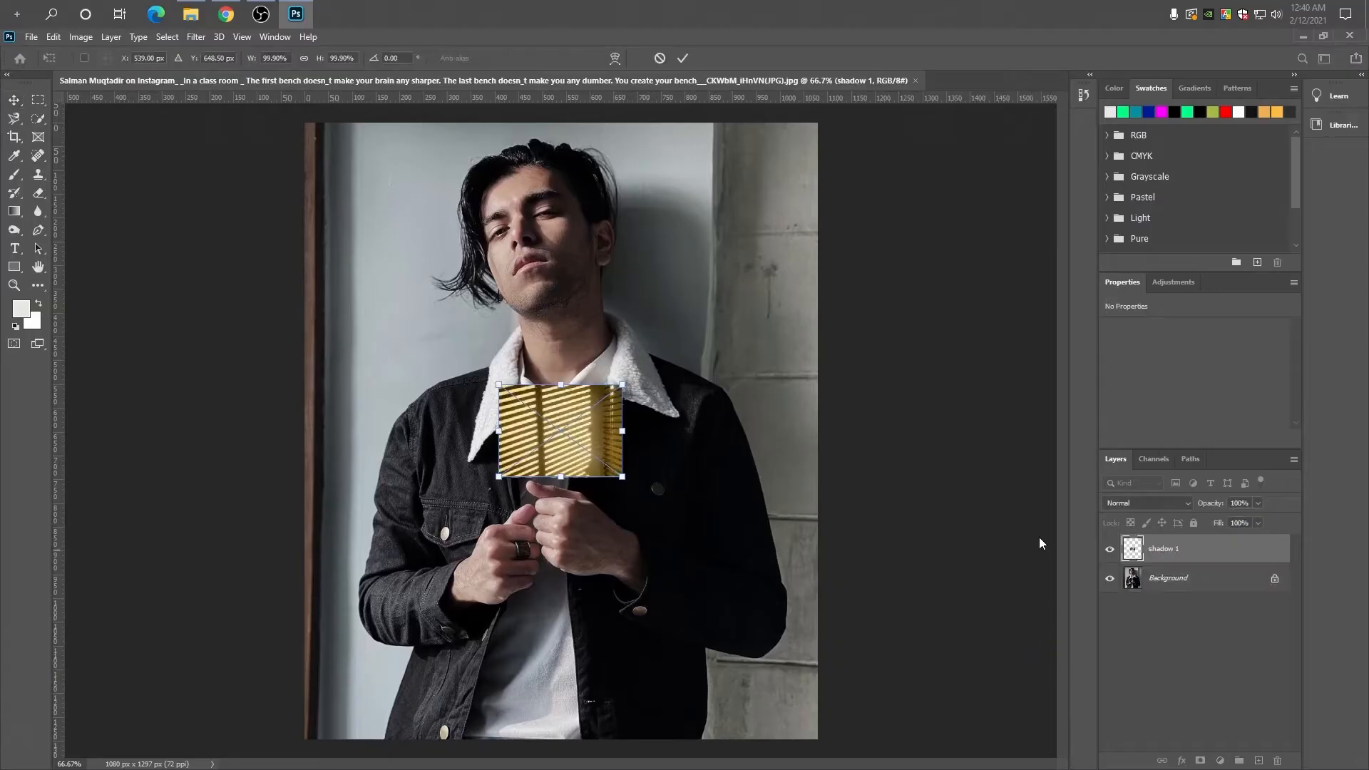
Scale and position the placed shadow image at about 1768 × 1326 px to cover the whole portrait, and commit the transform
left_click_drag(618, 424, 574, 378)
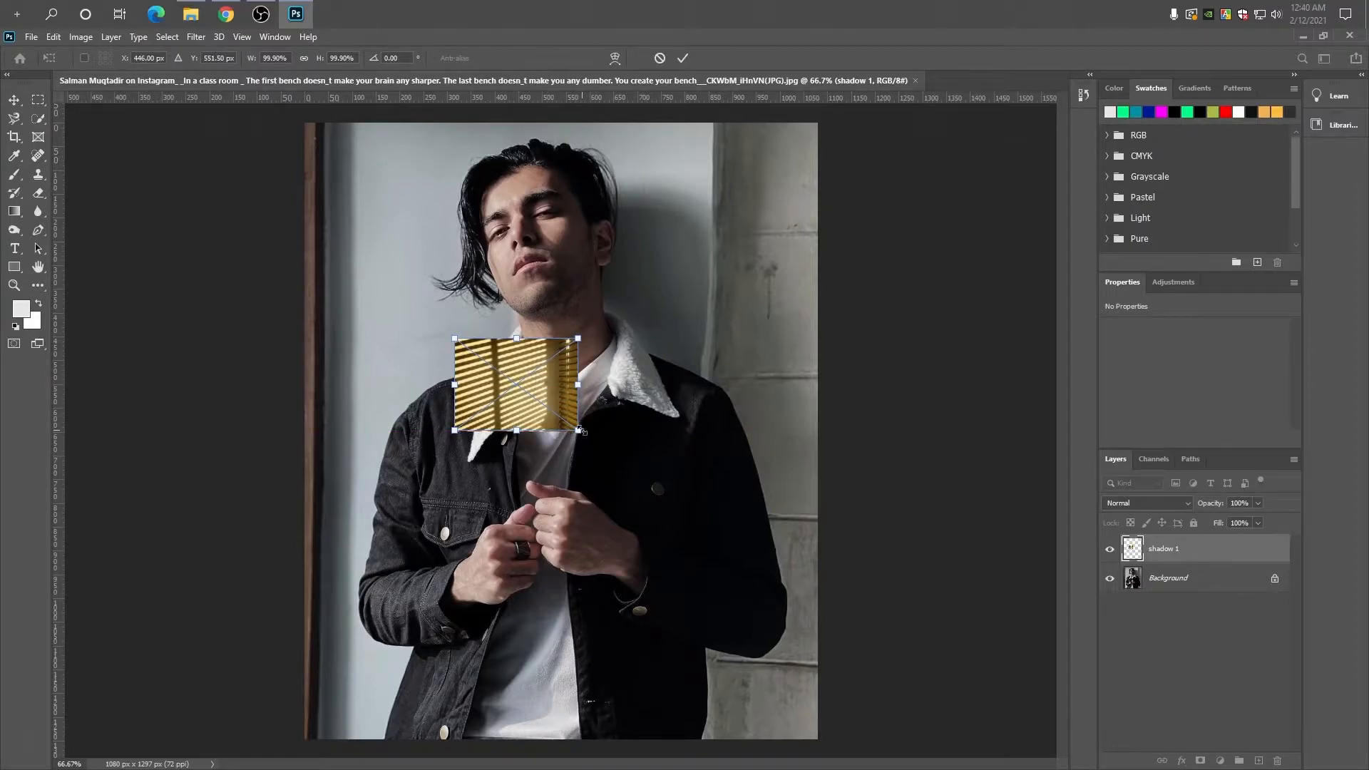
left_click_drag(579, 429, 892, 666)
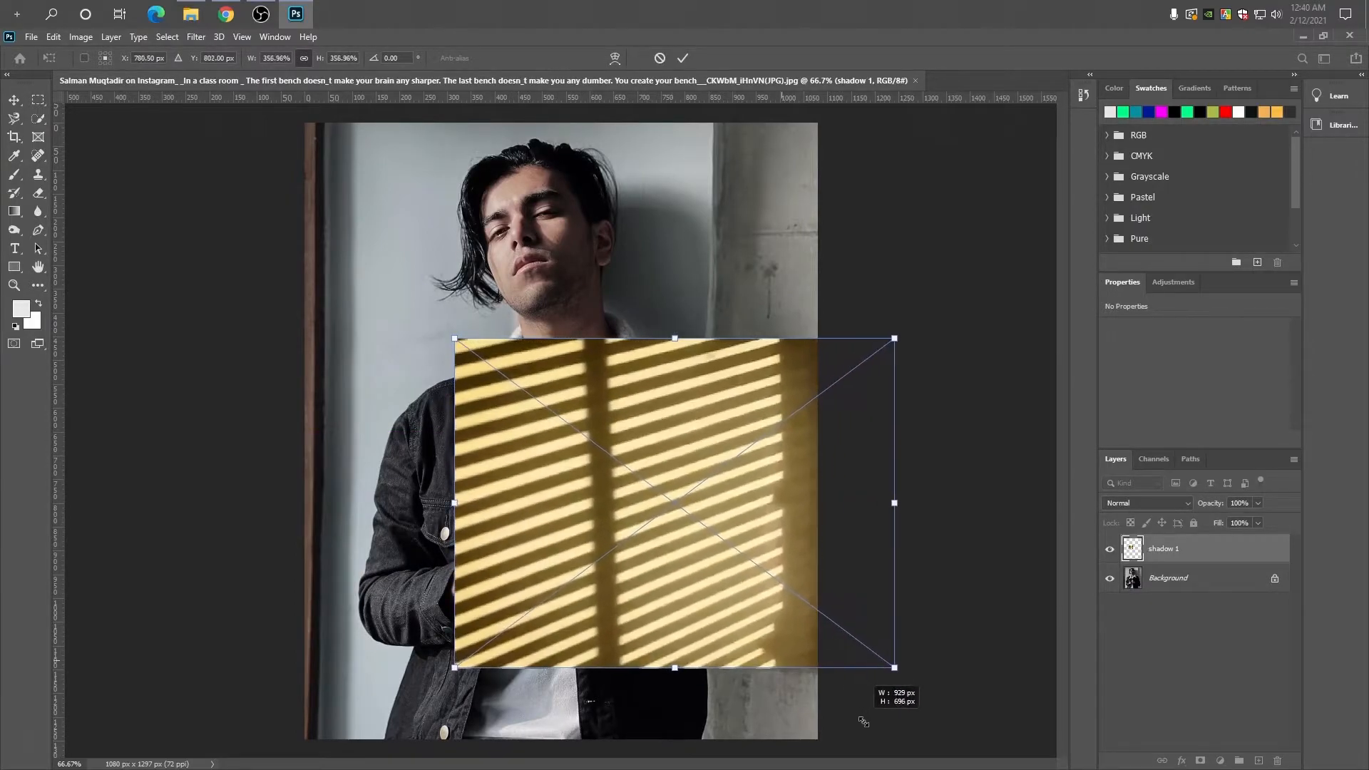
left_click_drag(748, 571, 562, 320)
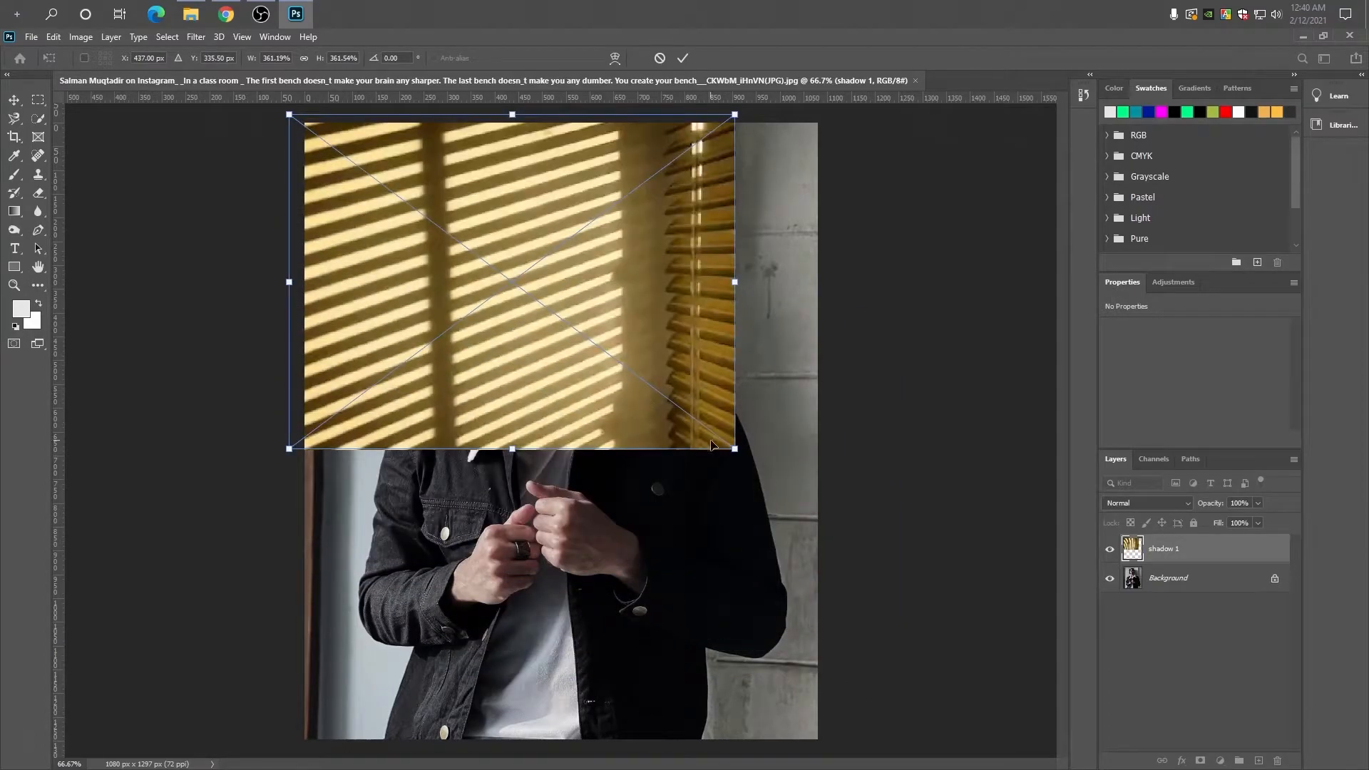
left_click_drag(734, 450, 921, 588)
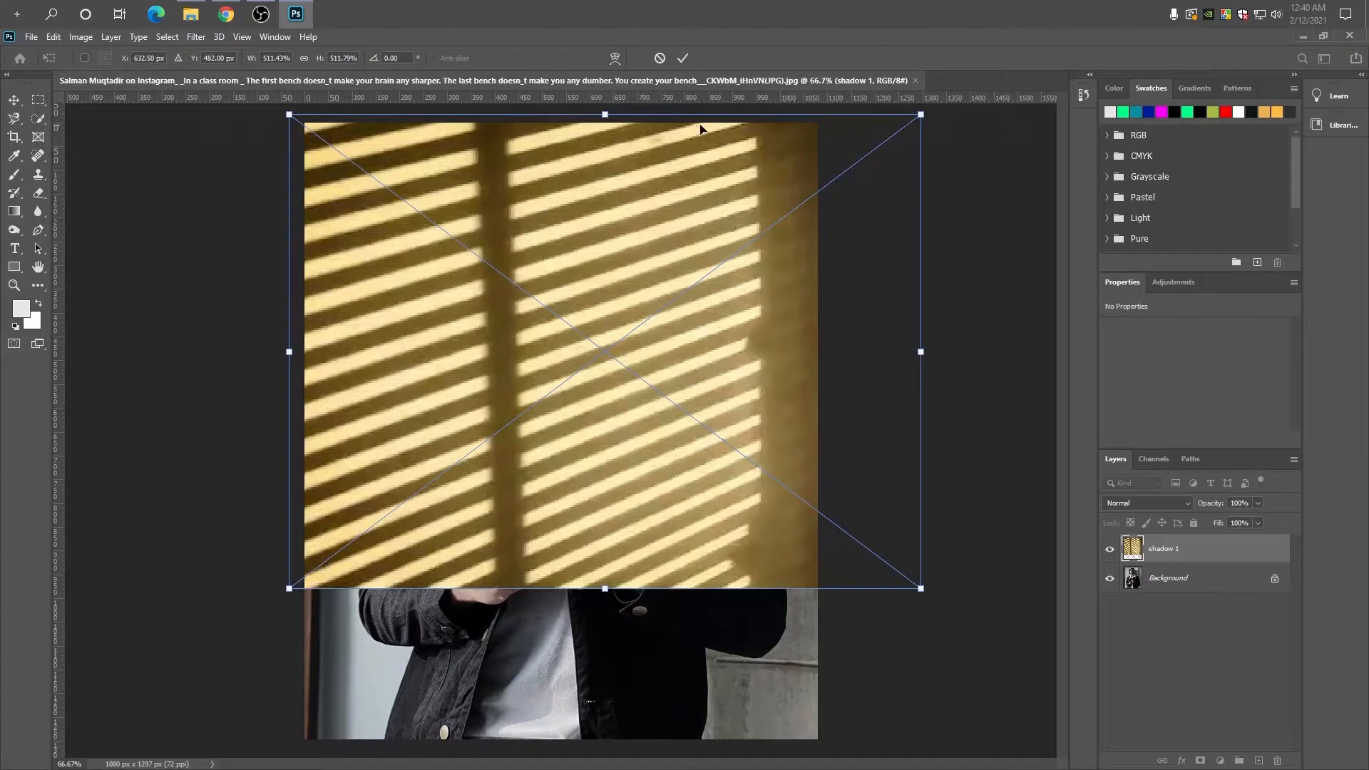
left_click_drag(285, 111, 292, 218)
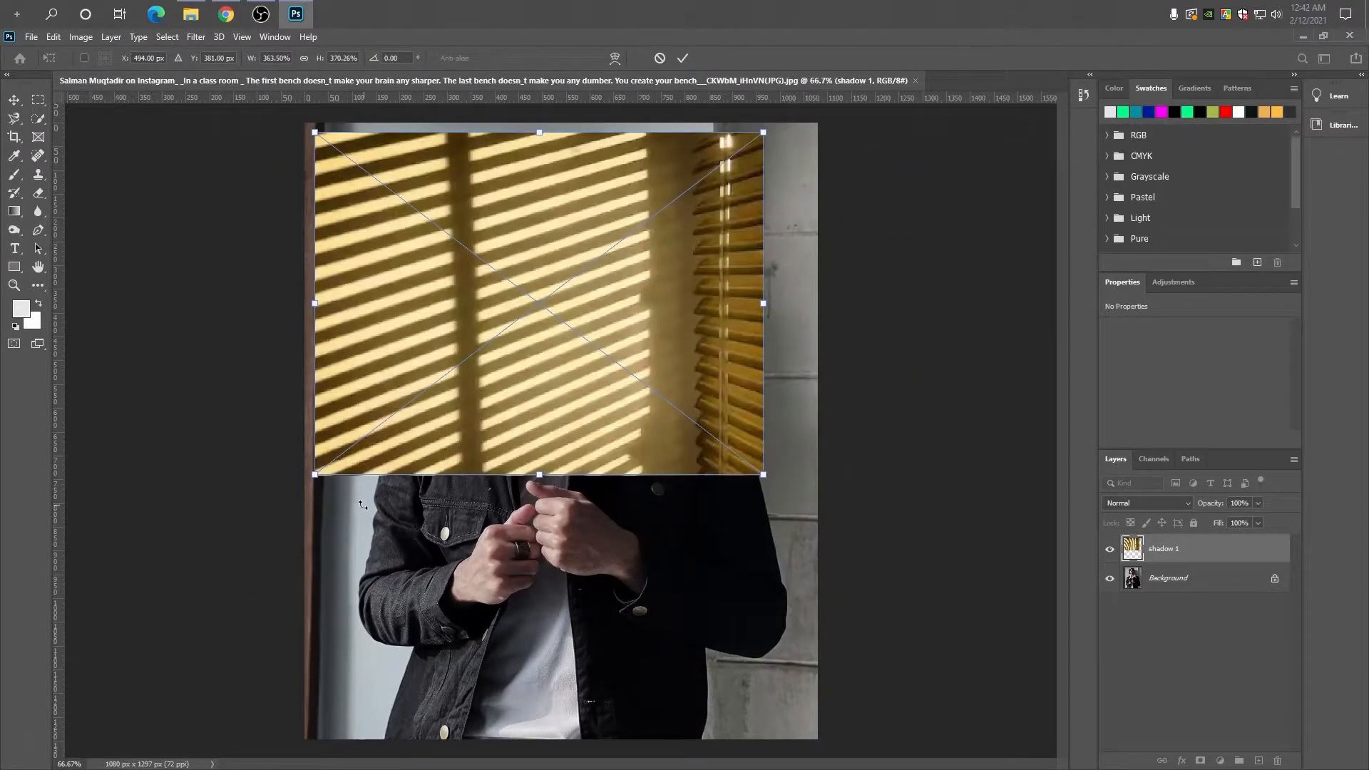
left_click_drag(322, 490, 309, 482)
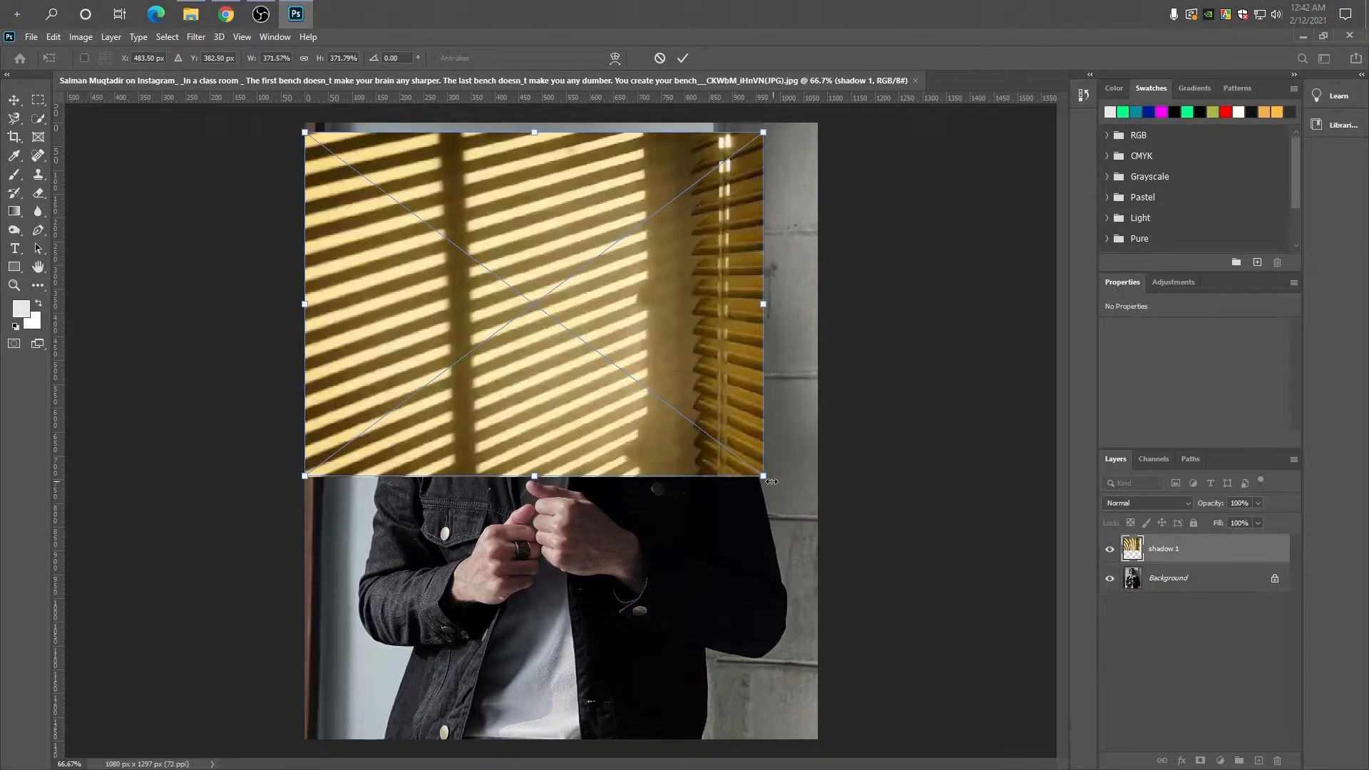
left_click_drag(762, 477, 1049, 685)
left_click_drag(833, 529, 667, 507)
left_click_drag(882, 664, 1122, 746)
left_click_drag(655, 562, 542, 635)
scroll(685, 534, "down", 2)
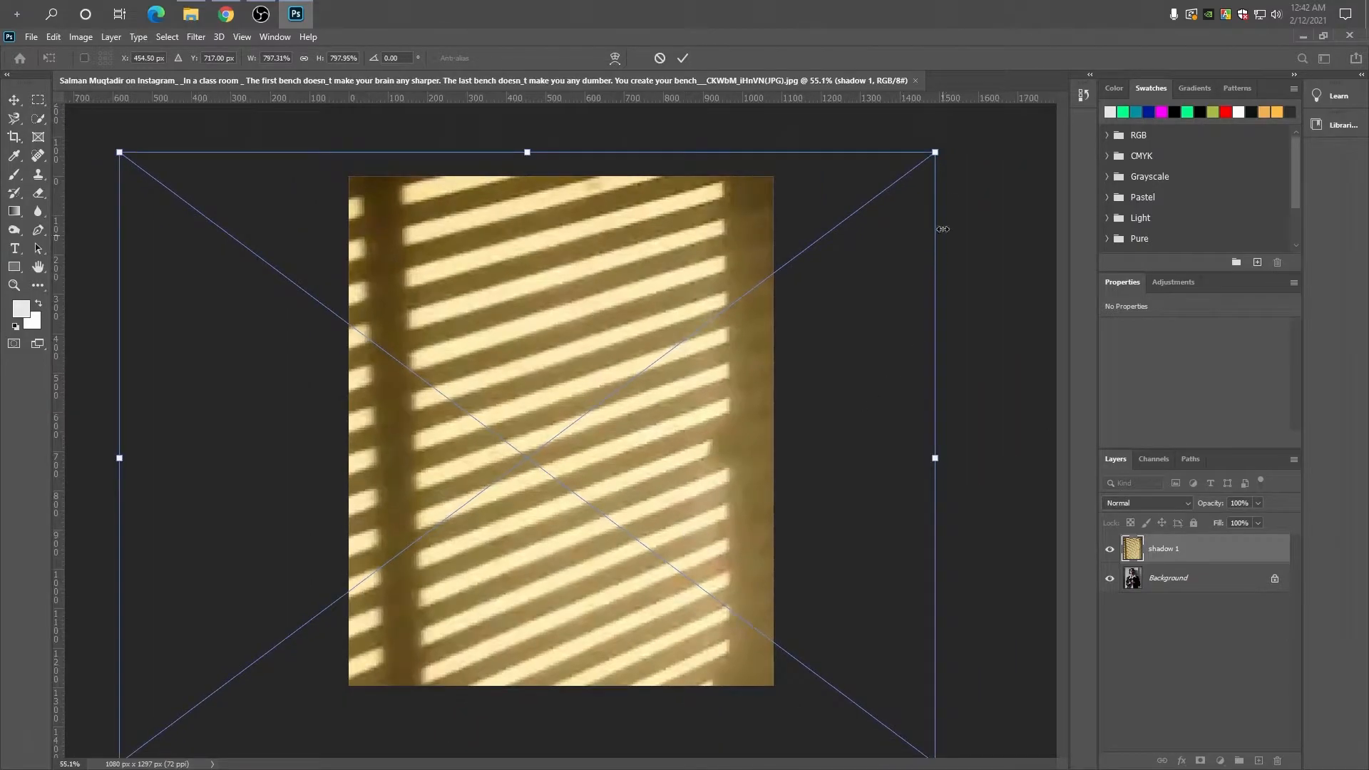
left_click_drag(937, 151, 738, 293)
left_click_drag(606, 440, 737, 310)
left_click_drag(253, 635, 168, 693)
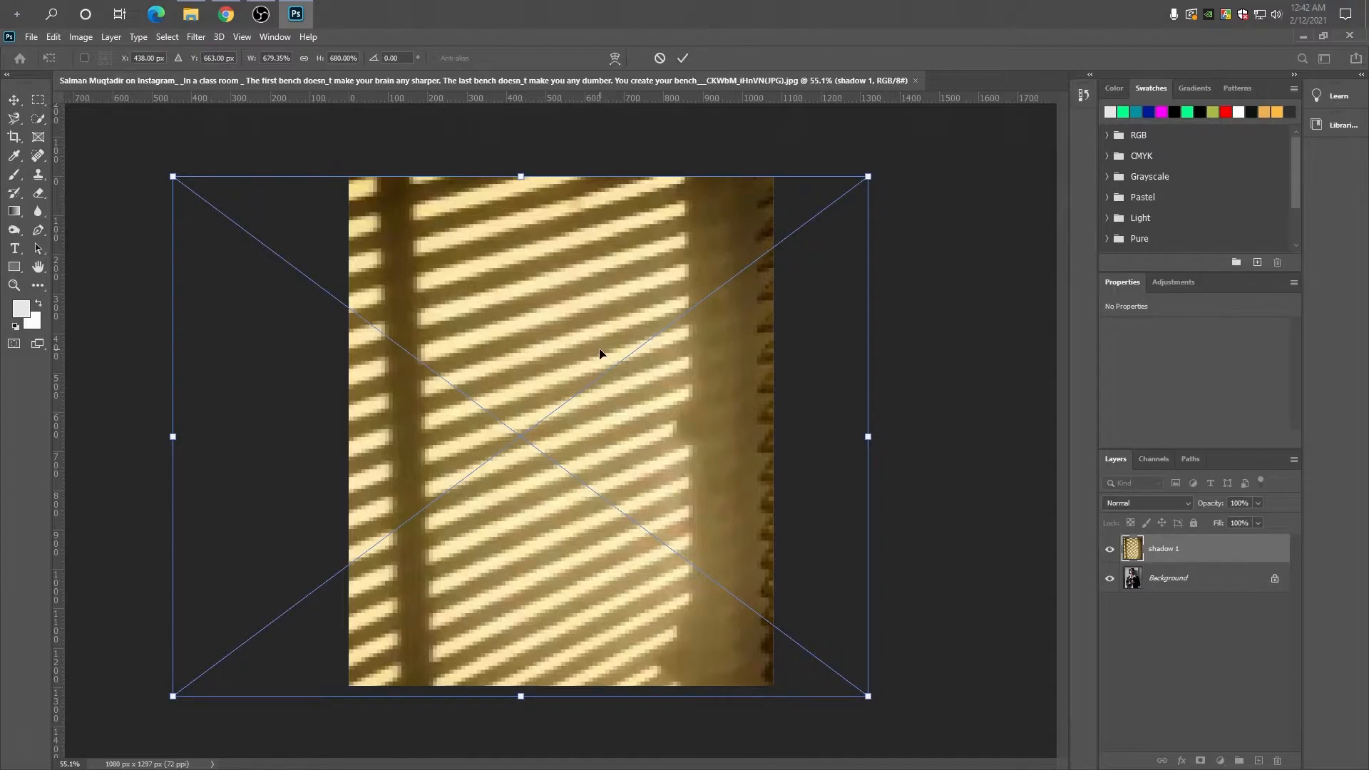
key("Return")
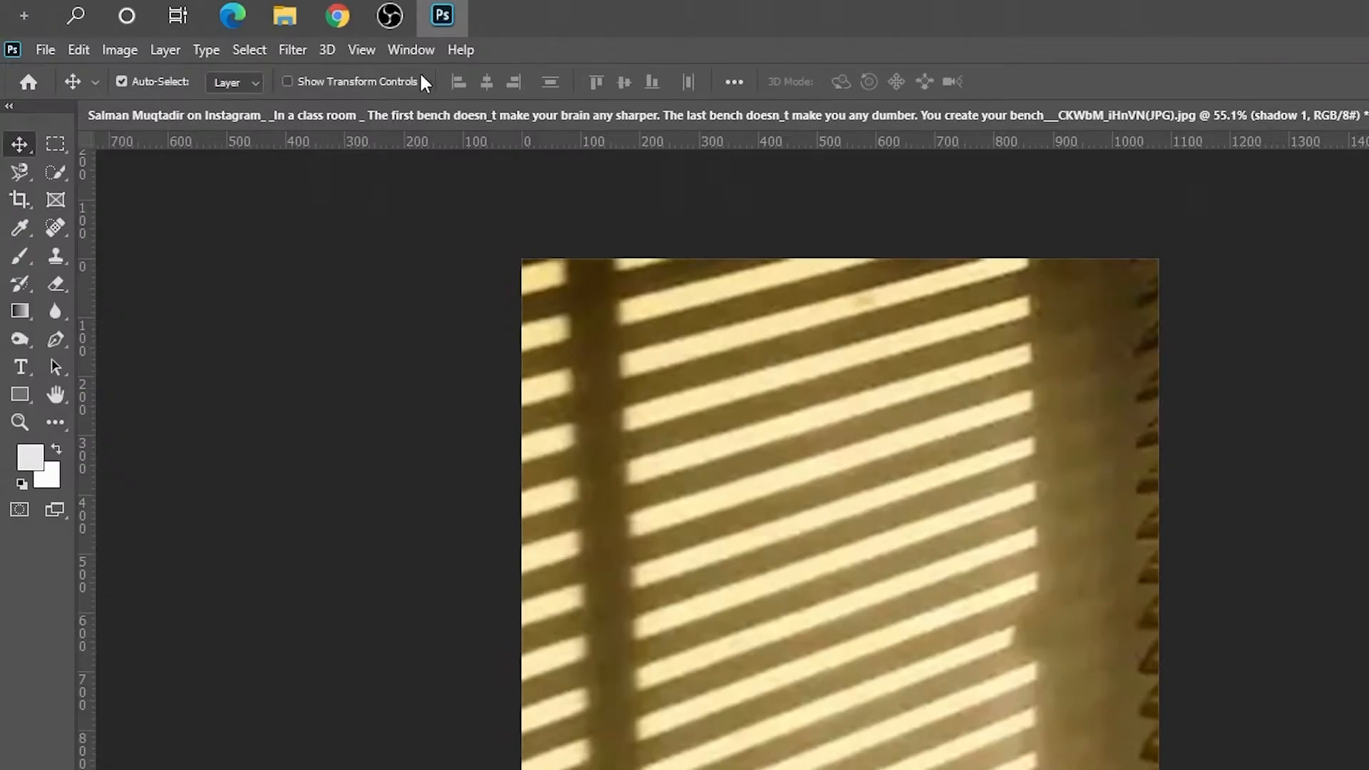
Set the blend mode of the shadow 1 layer to Multiply
left_click(263, 37)
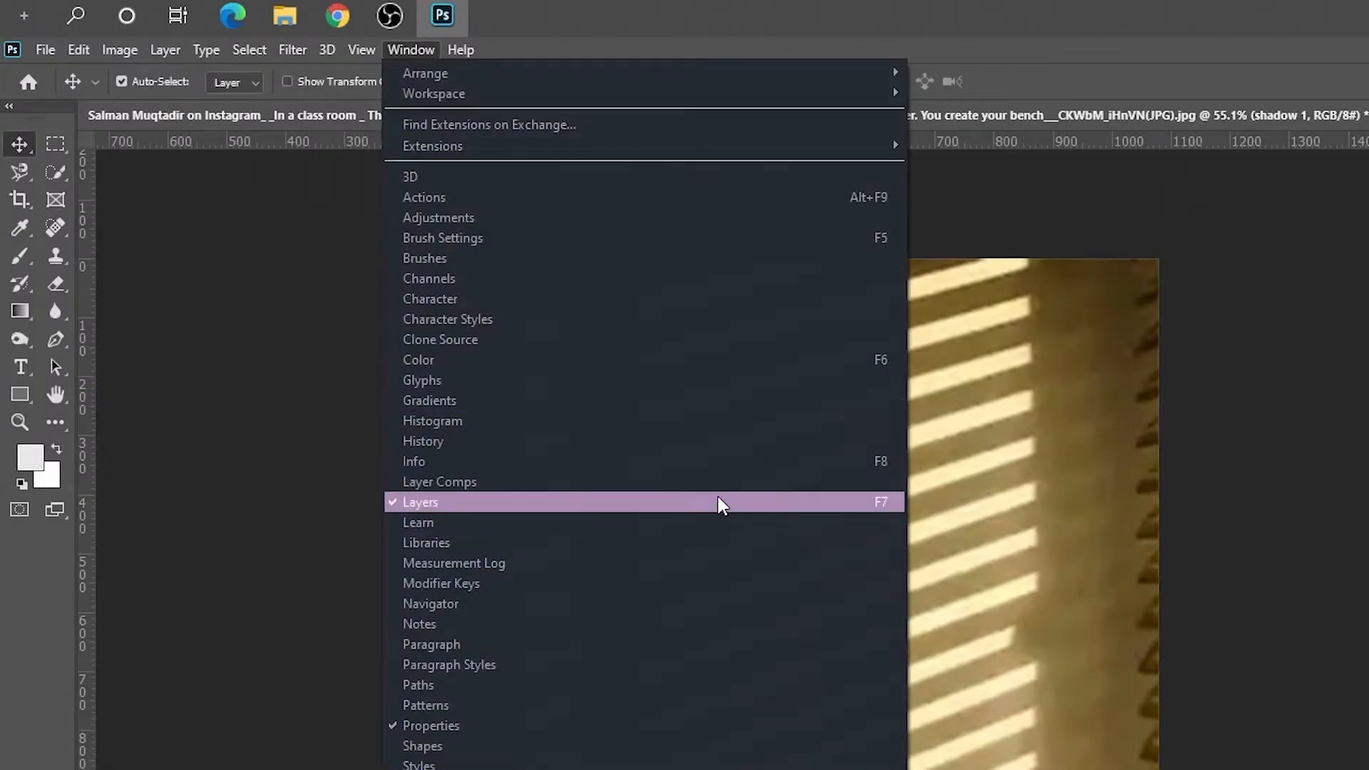
left_click(718, 502)
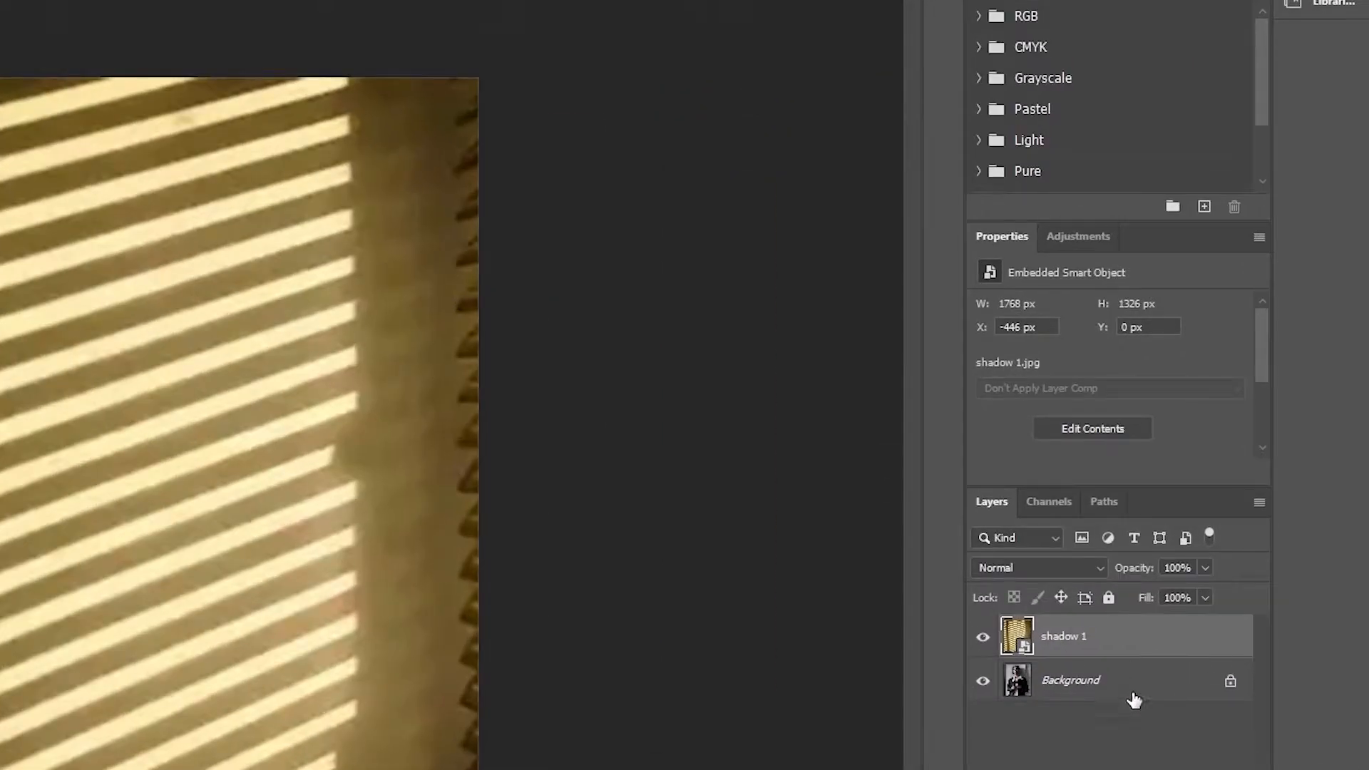
left_click(1135, 696)
left_click(1236, 661)
left_click(1059, 574)
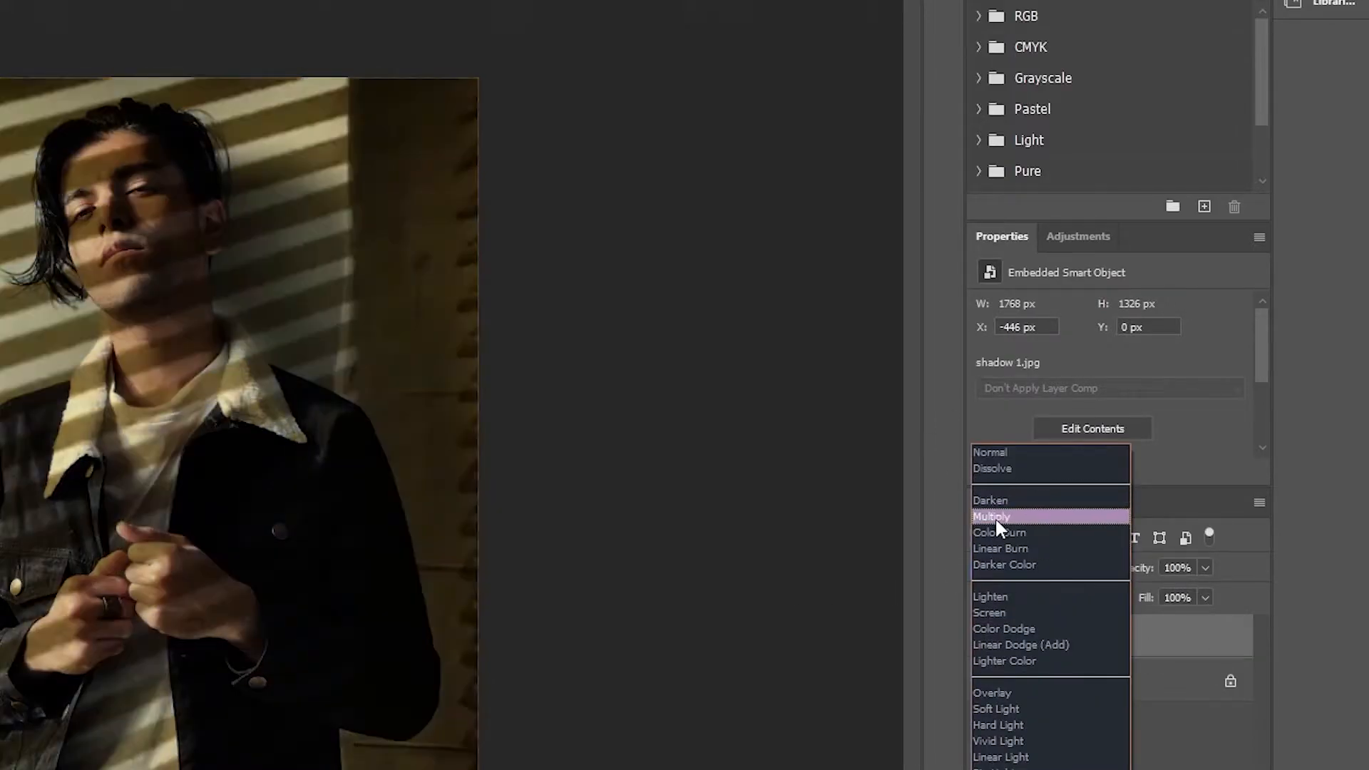
left_click(994, 516)
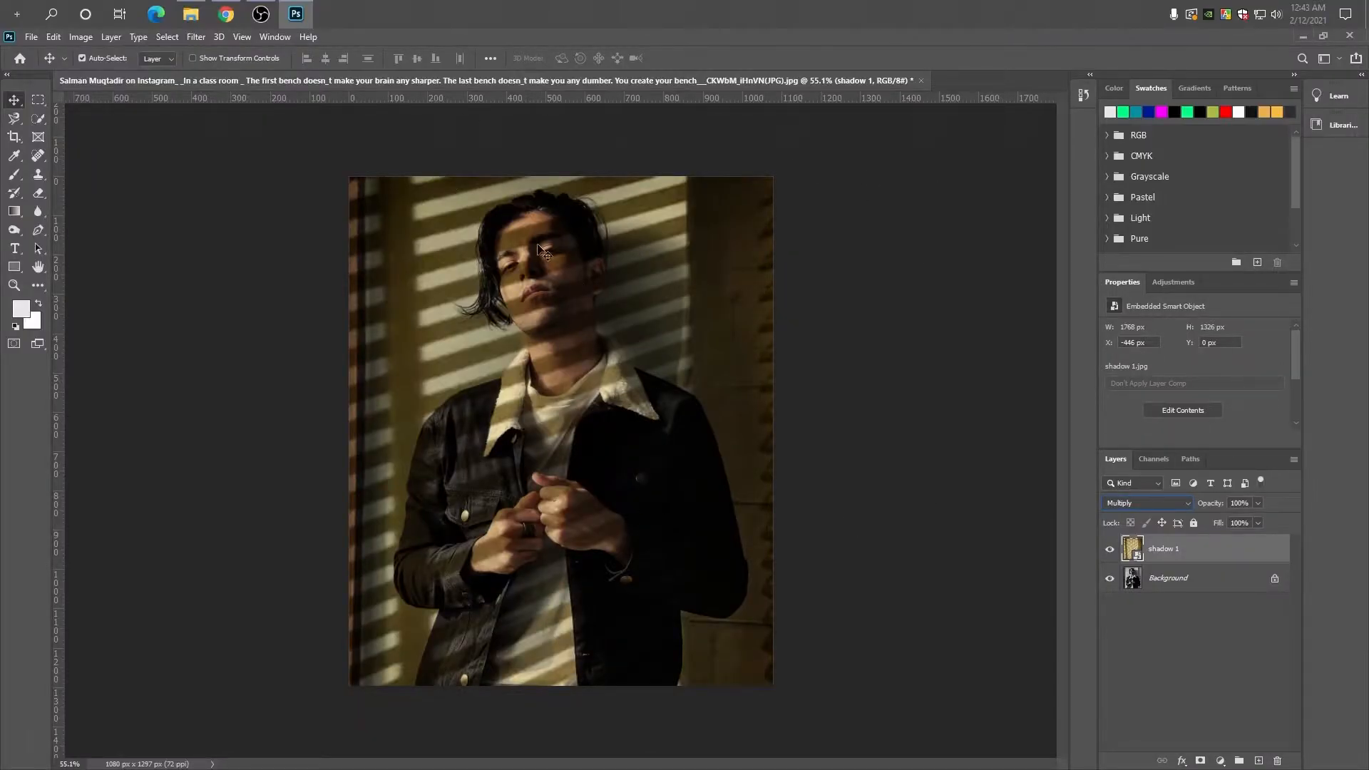
Rasterize the shadow 1 smart object for erasing with the Eraser tool
scroll(636, 289, "up", 2)
scroll(635, 335, "up", 2)
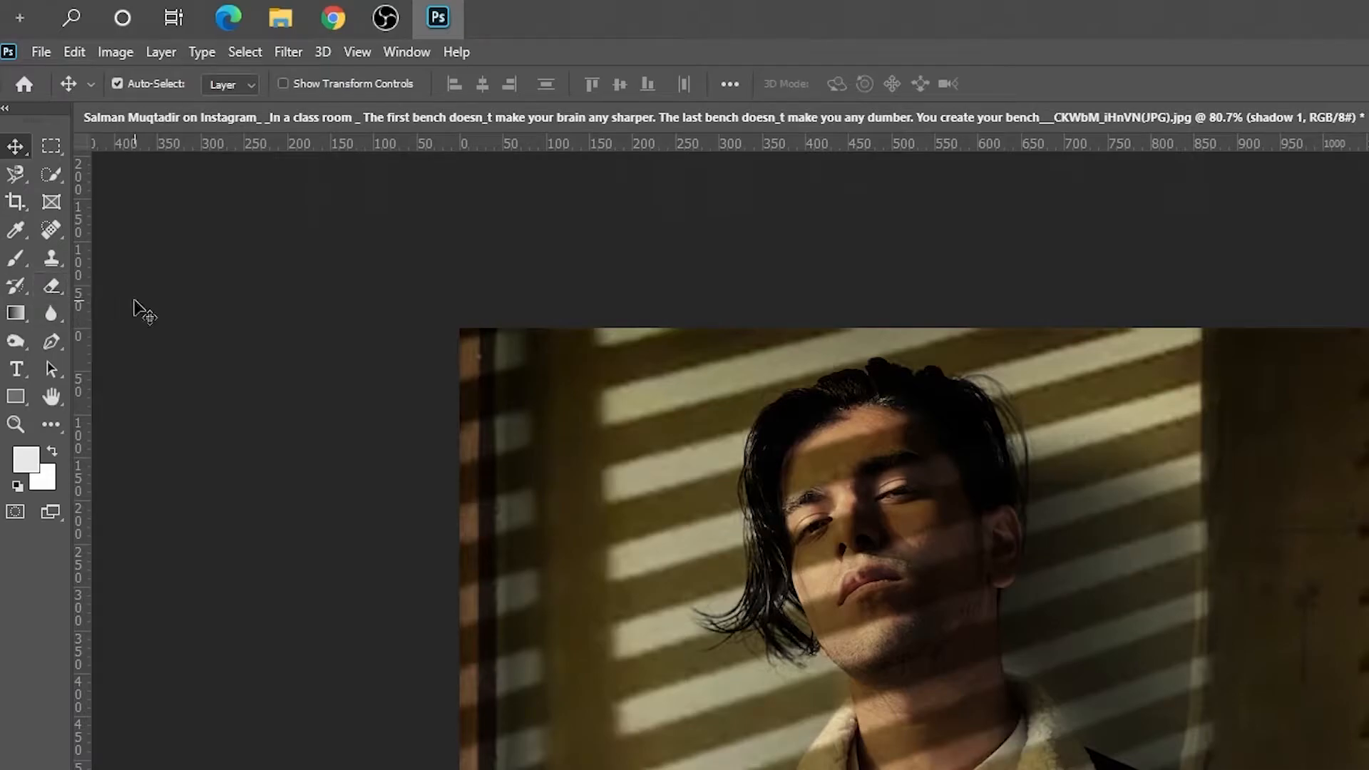
left_click(50, 288)
left_click(91, 243)
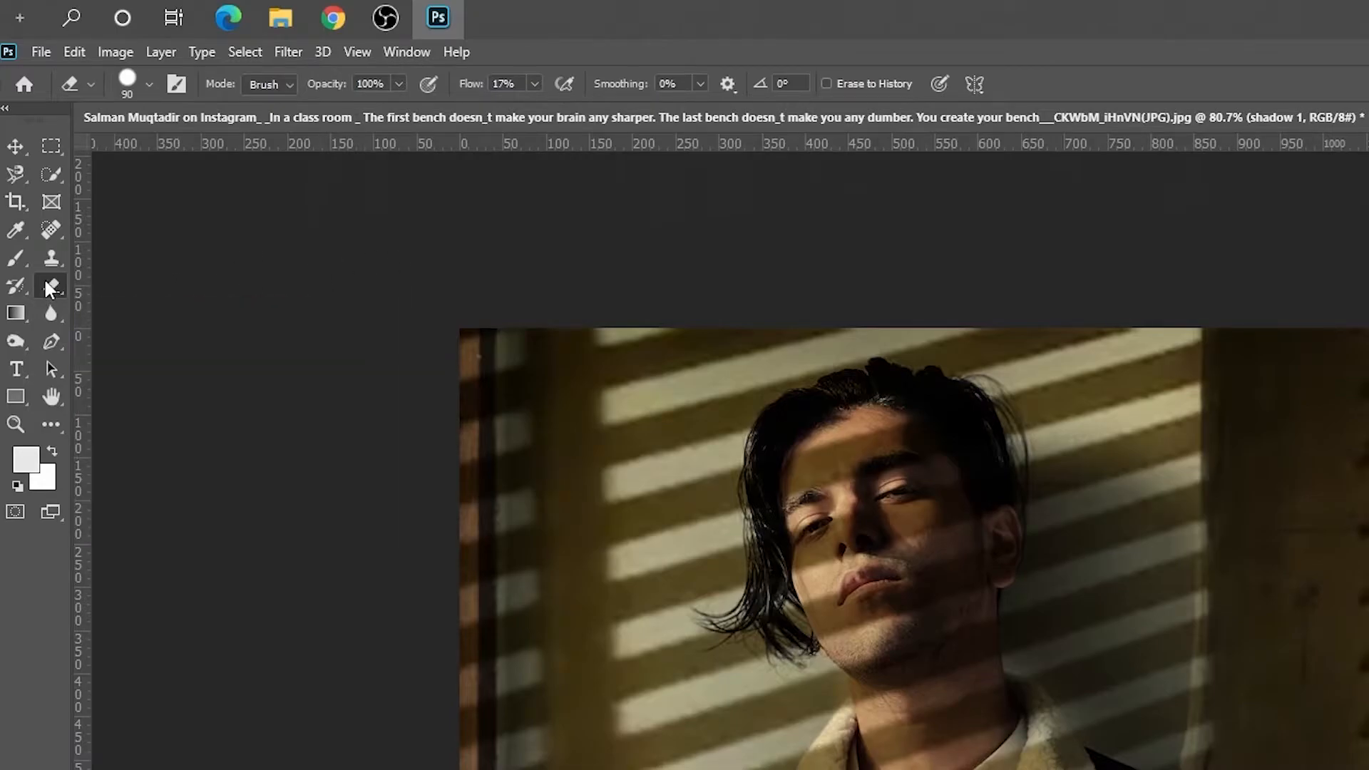
right_click(42, 285)
left_click(96, 280)
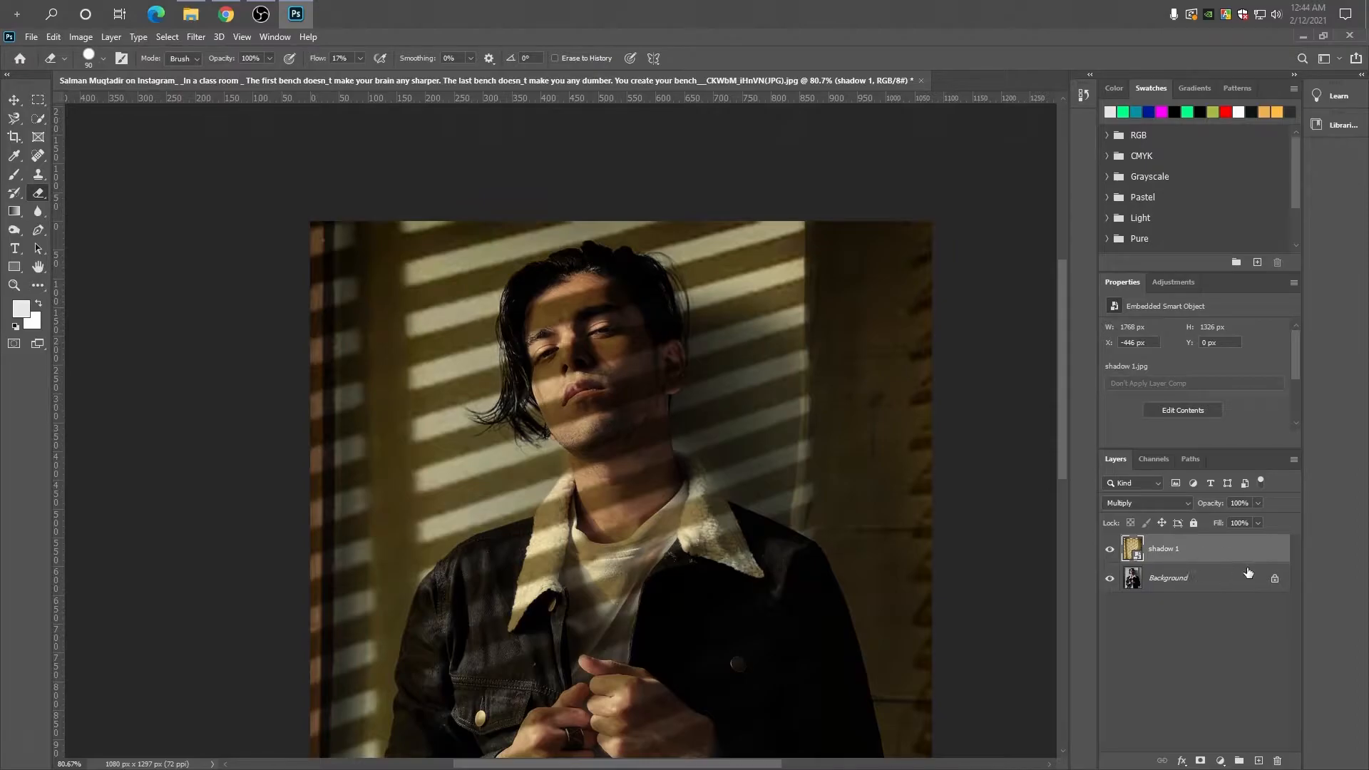
left_click(1213, 582)
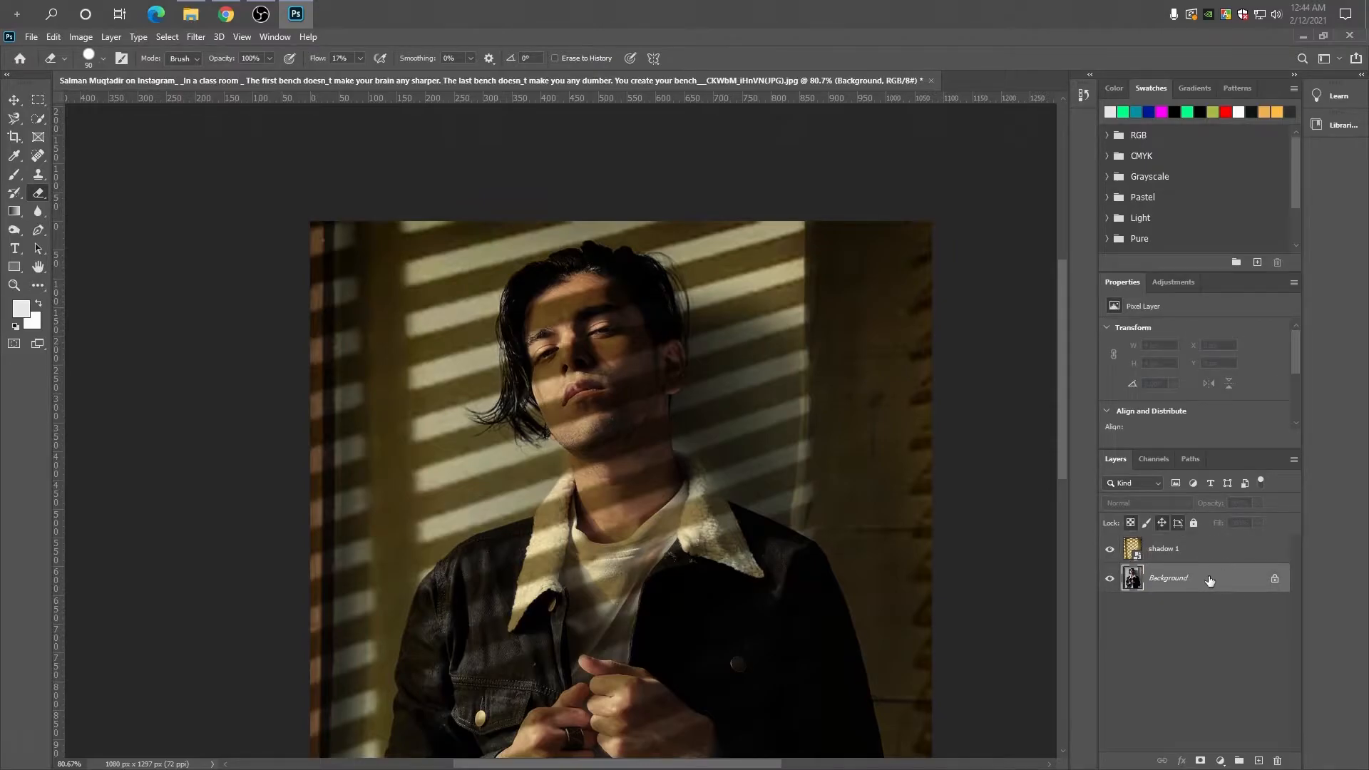
left_click(1215, 553)
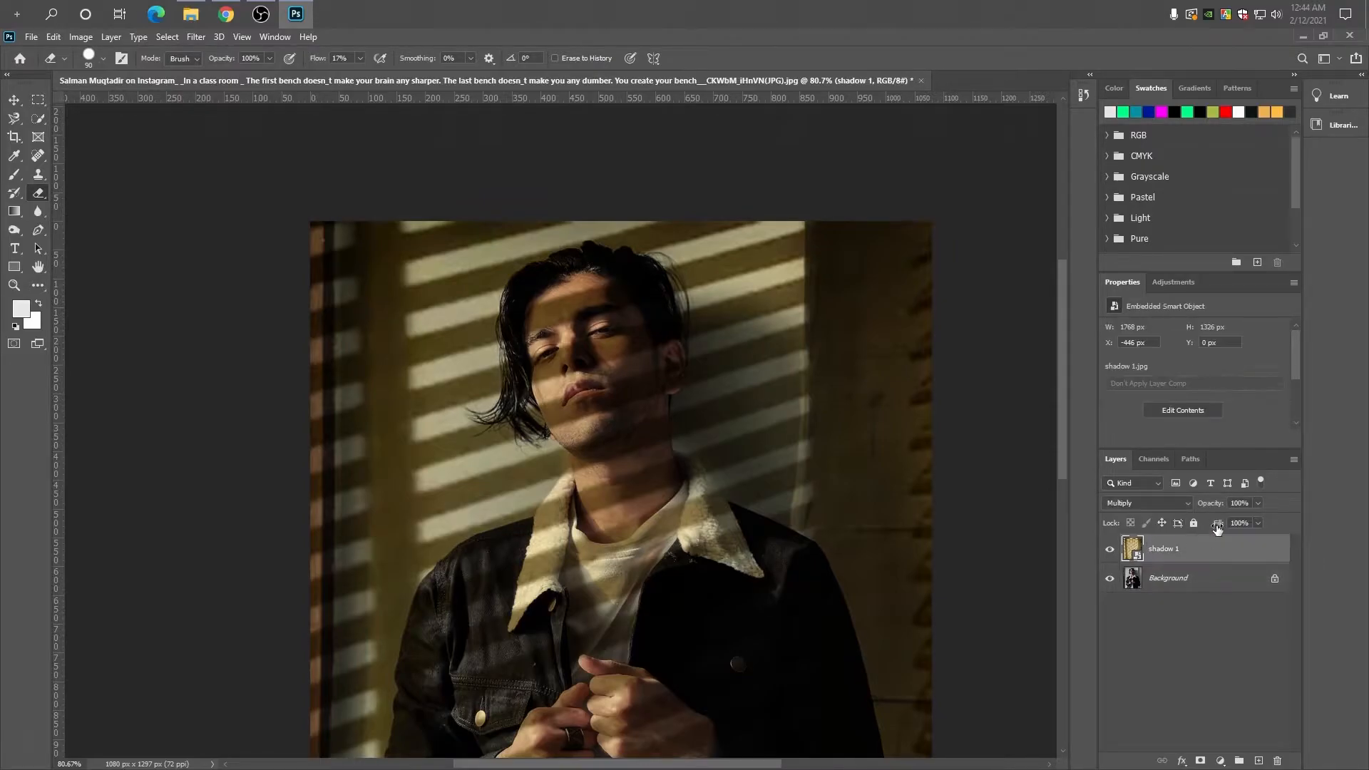
left_click(572, 332)
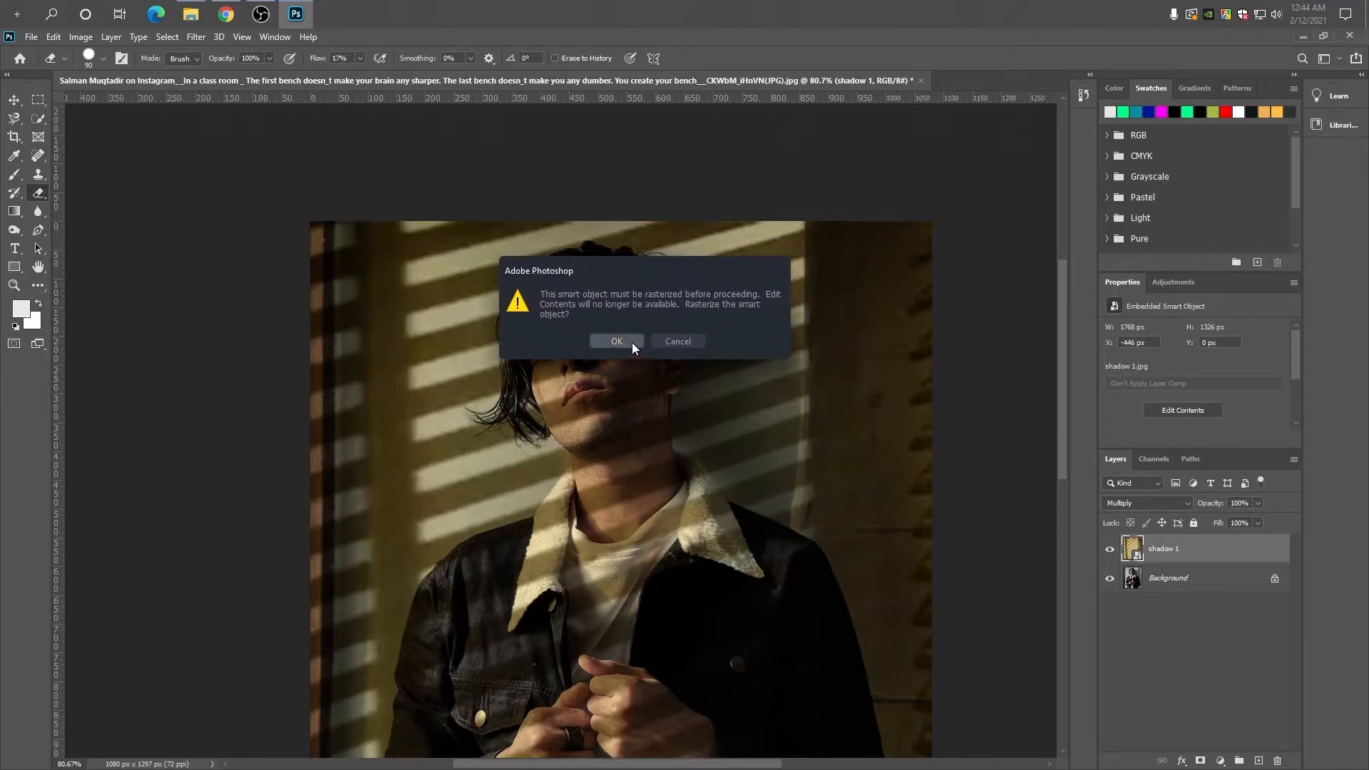
left_click(617, 342)
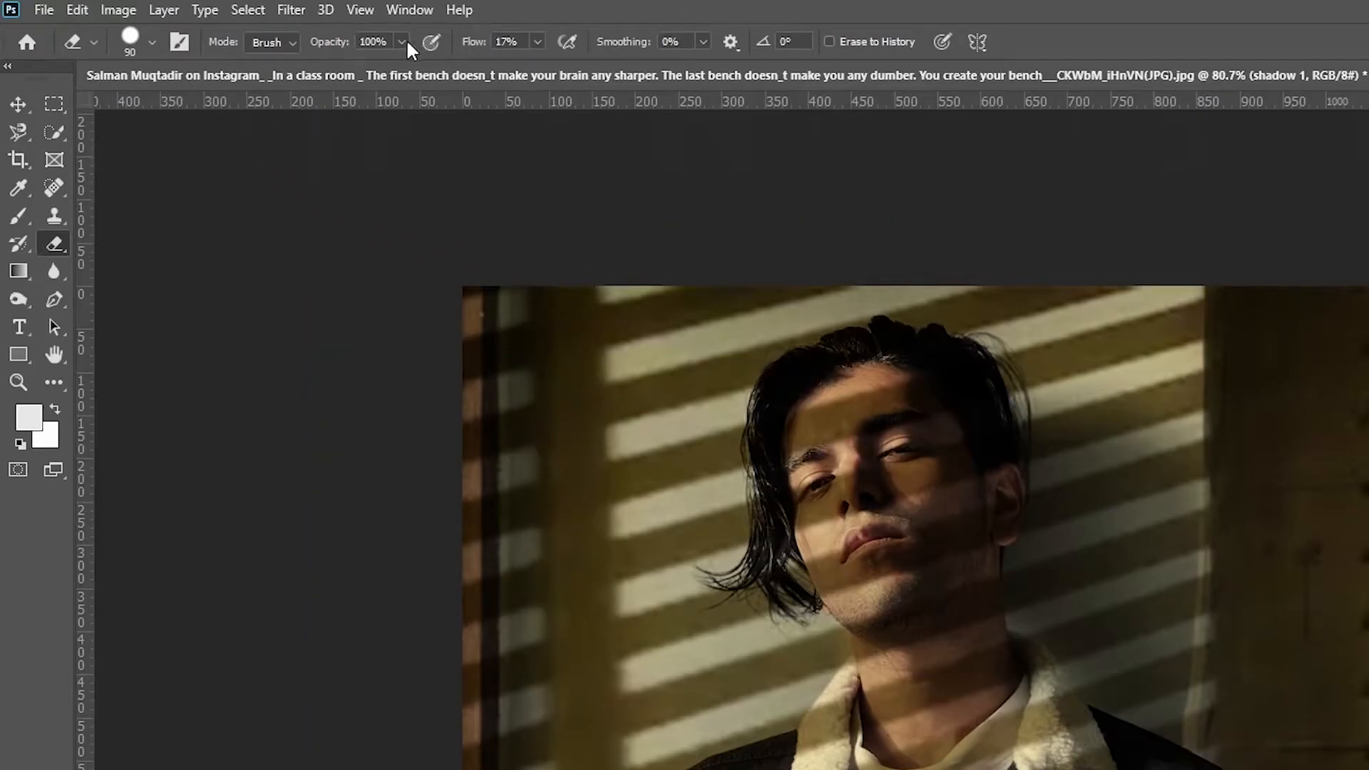
Lower the Eraser opacity to 27% and soften the shadow over the man's forehead, eyes and nose on the shadow 1 layer
left_click(407, 43)
left_click_drag(330, 70, 331, 67)
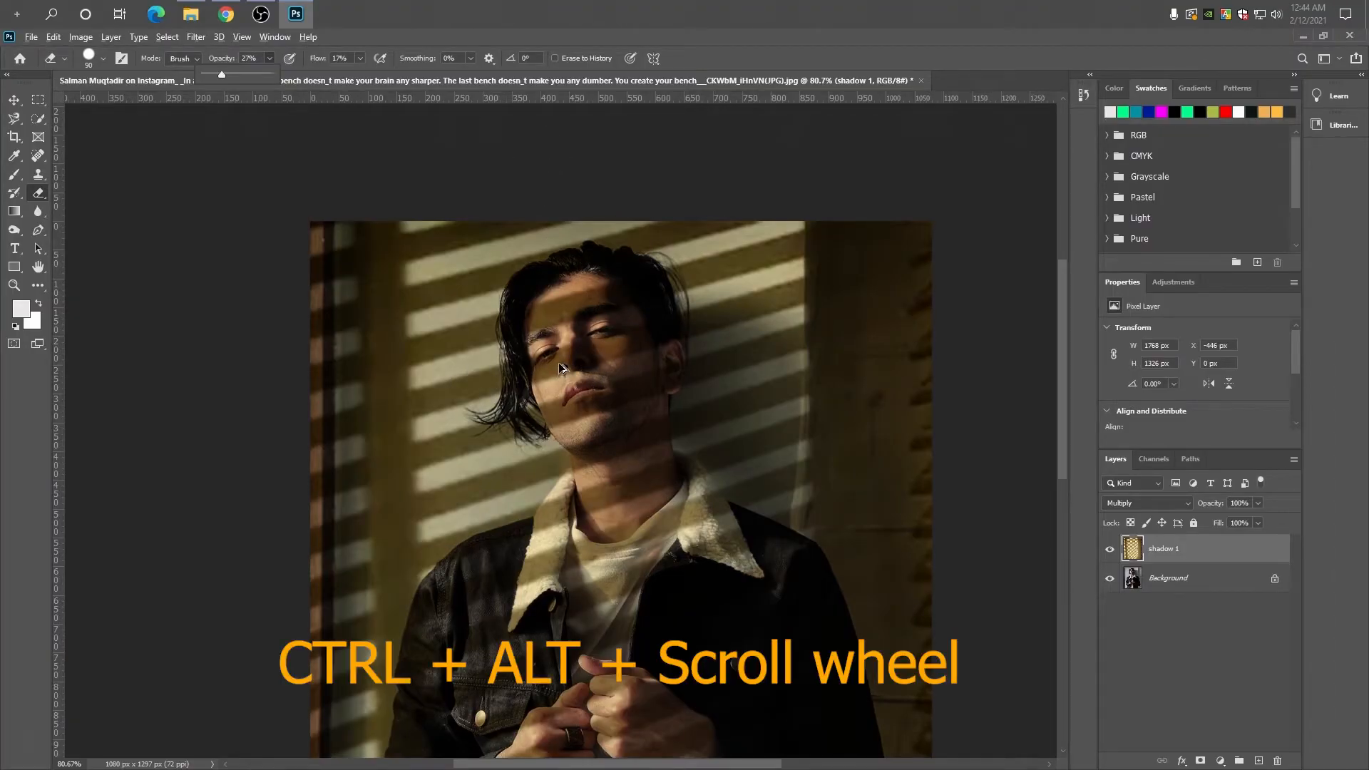
scroll(559, 362, "up", 4)
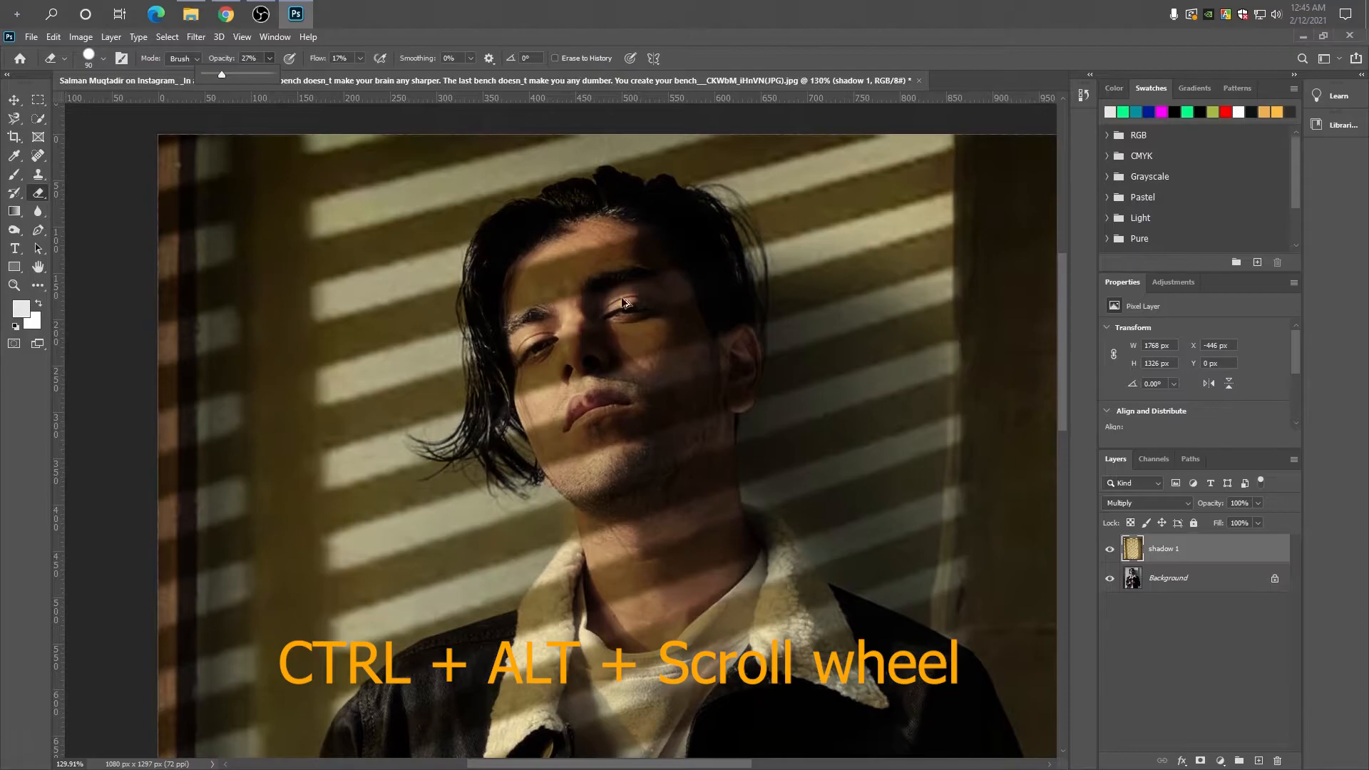
scroll(656, 315, "up", 2)
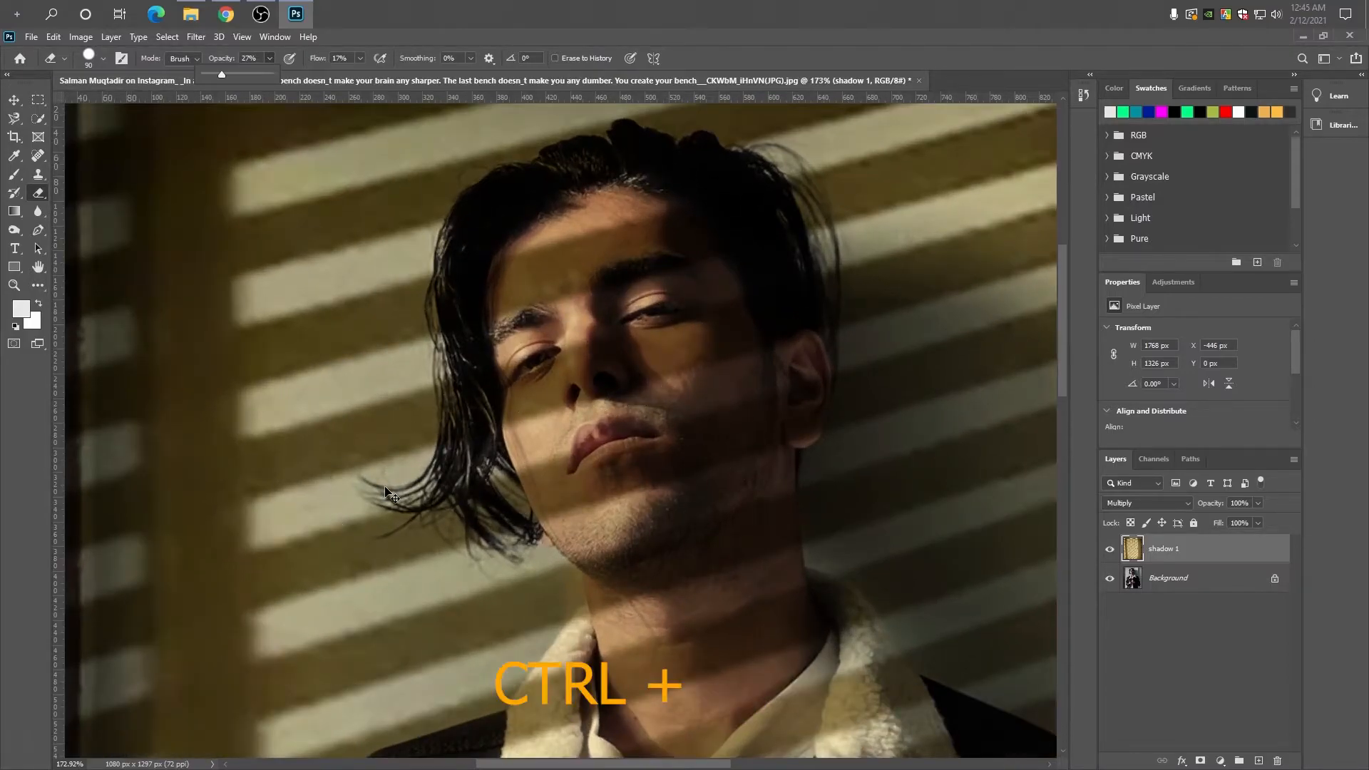
key("ctrl+plus")
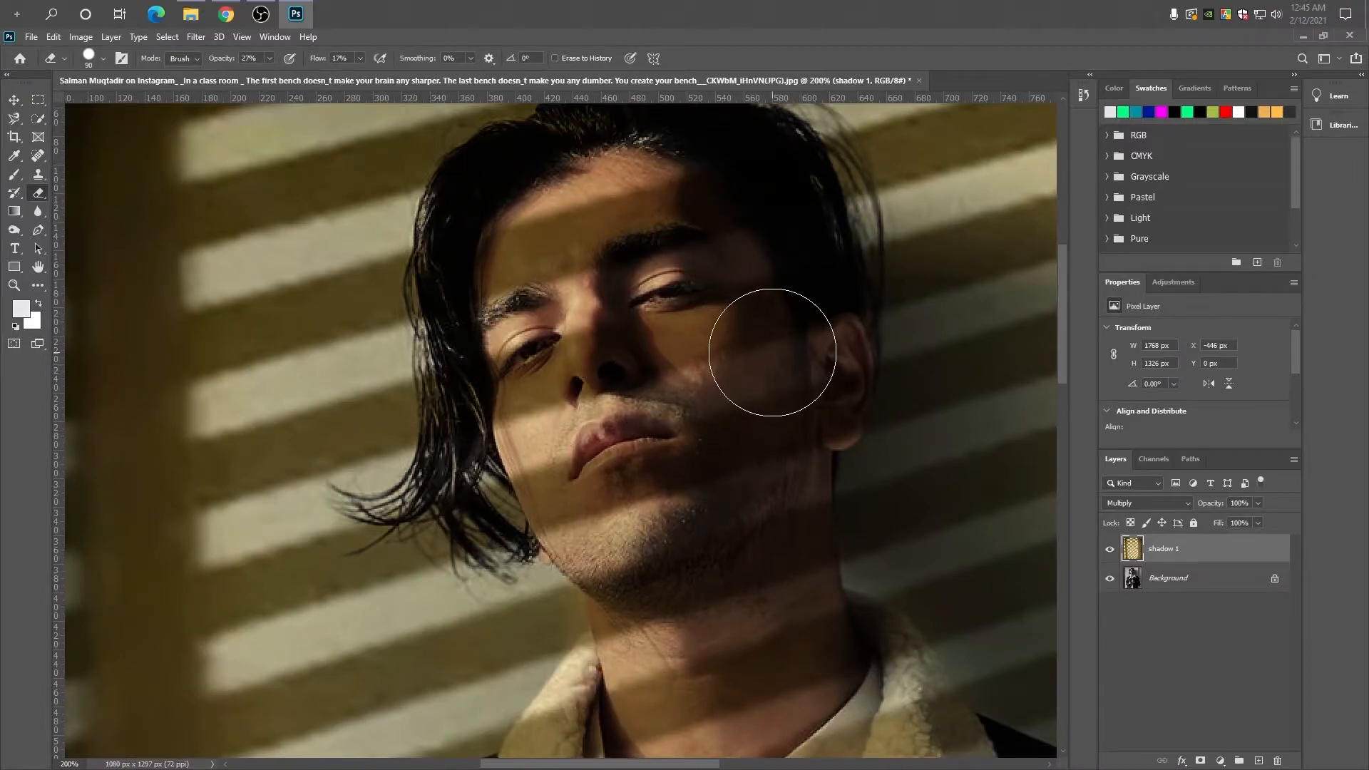
left_click_drag(706, 321, 621, 372)
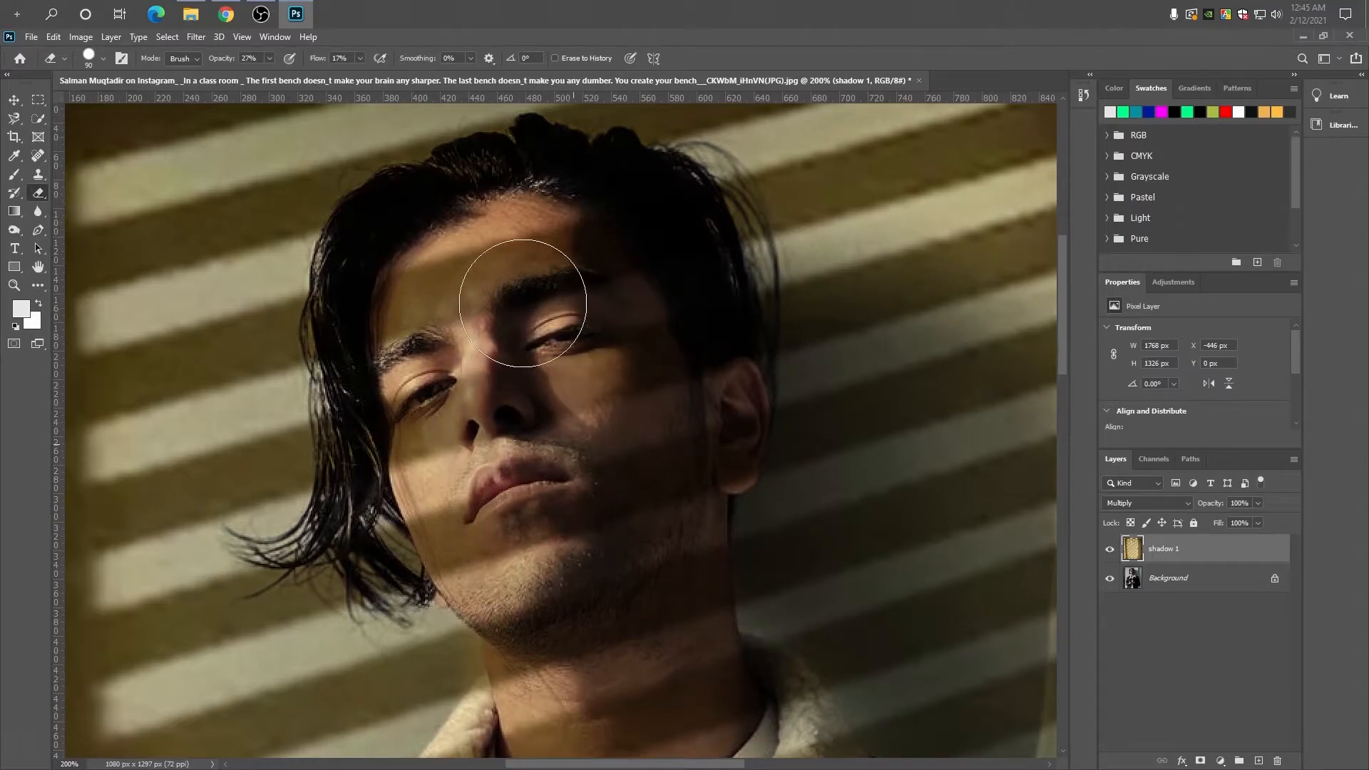
mouse_move(449, 364)
left_mouse_down()
mouse_move(498, 276)
mouse_move(581, 378)
mouse_move(526, 248)
mouse_move(463, 359)
mouse_move(467, 282)
mouse_move(456, 385)
left_mouse_up()
Raise the Eraser opacity to 54% and erase more of the shadow over the man's forehead and face
left_click(269, 58)
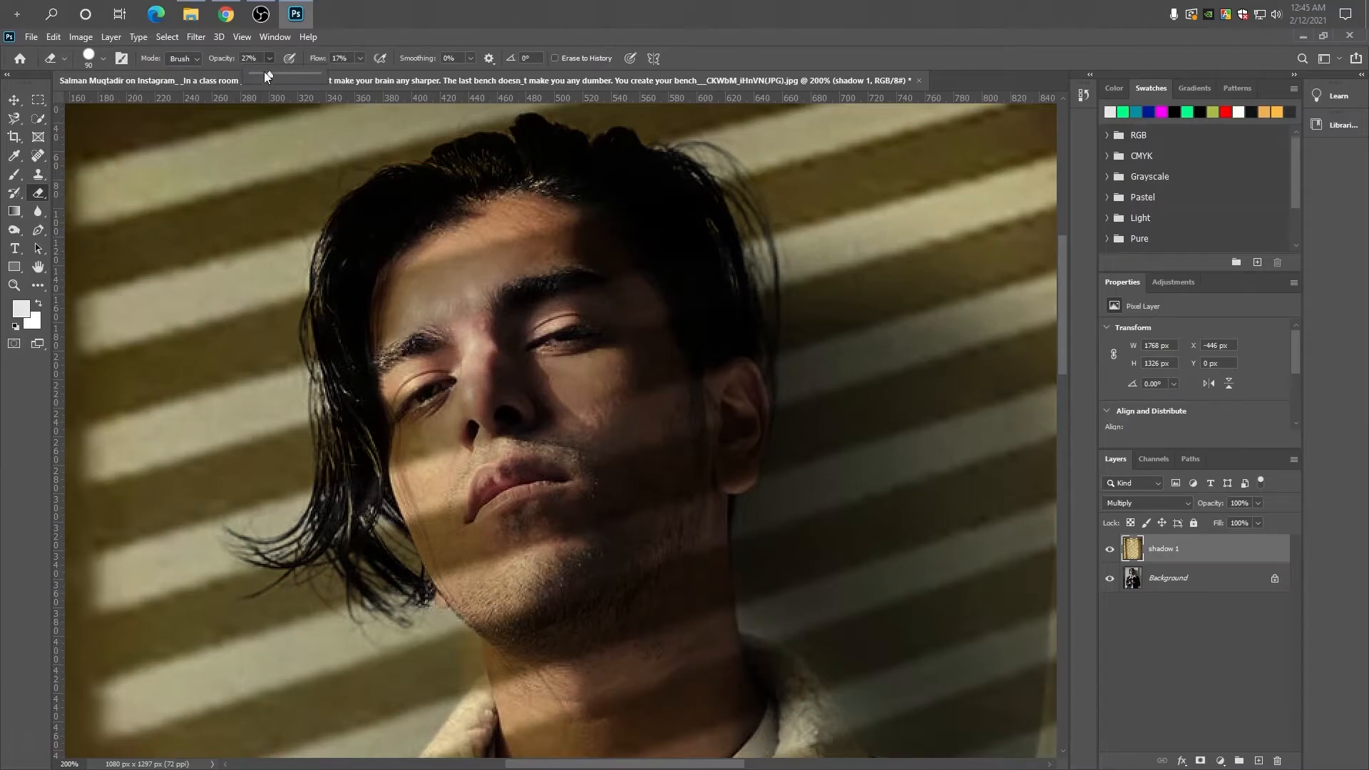
left_click(288, 74)
mouse_move(473, 277)
left_mouse_down()
mouse_move(507, 406)
mouse_move(502, 492)
mouse_move(456, 446)
mouse_move(542, 575)
mouse_move(627, 483)
mouse_move(612, 310)
mouse_move(581, 313)
mouse_move(513, 255)
mouse_move(457, 291)
left_mouse_up()
key("ctrl+0")
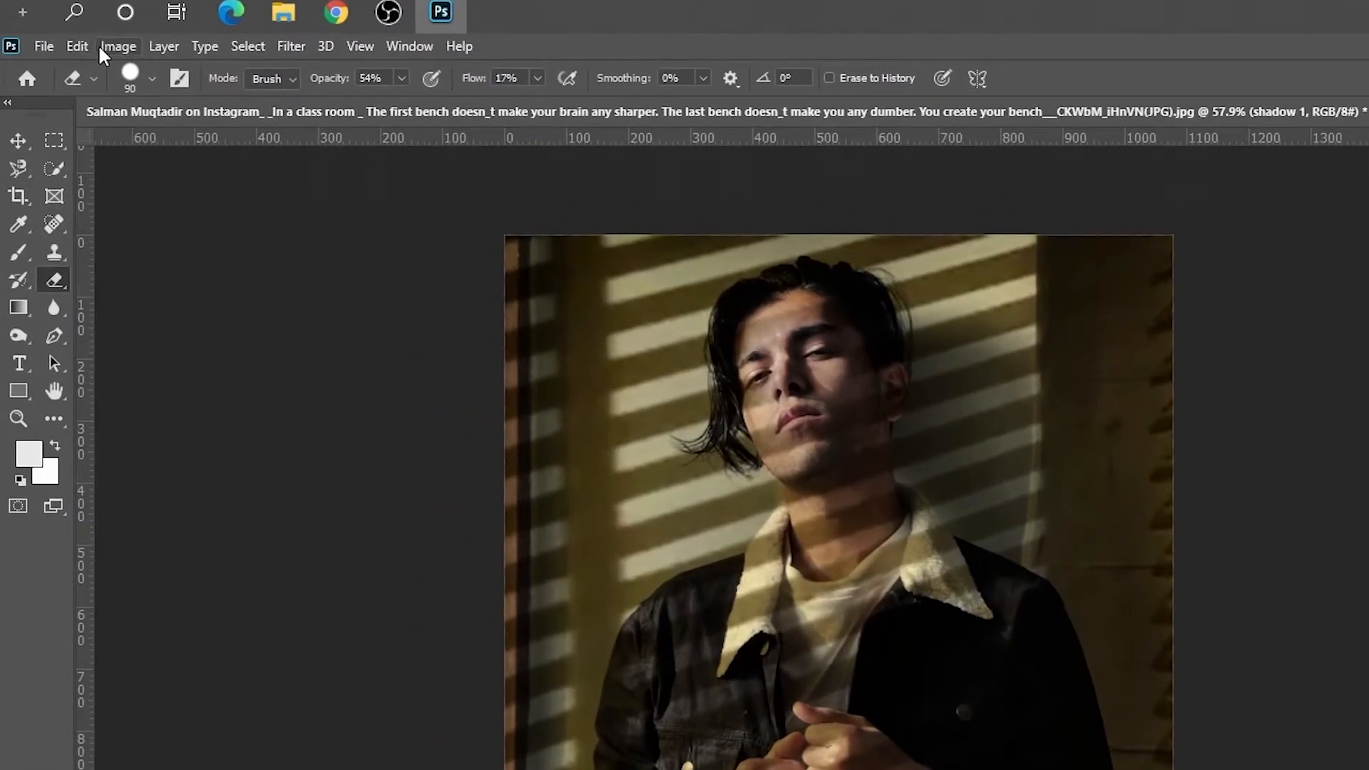
Desaturate the shadow 1 layer with a Hue/Saturation adjustment, setting Saturation to -100
left_click(71, 37)
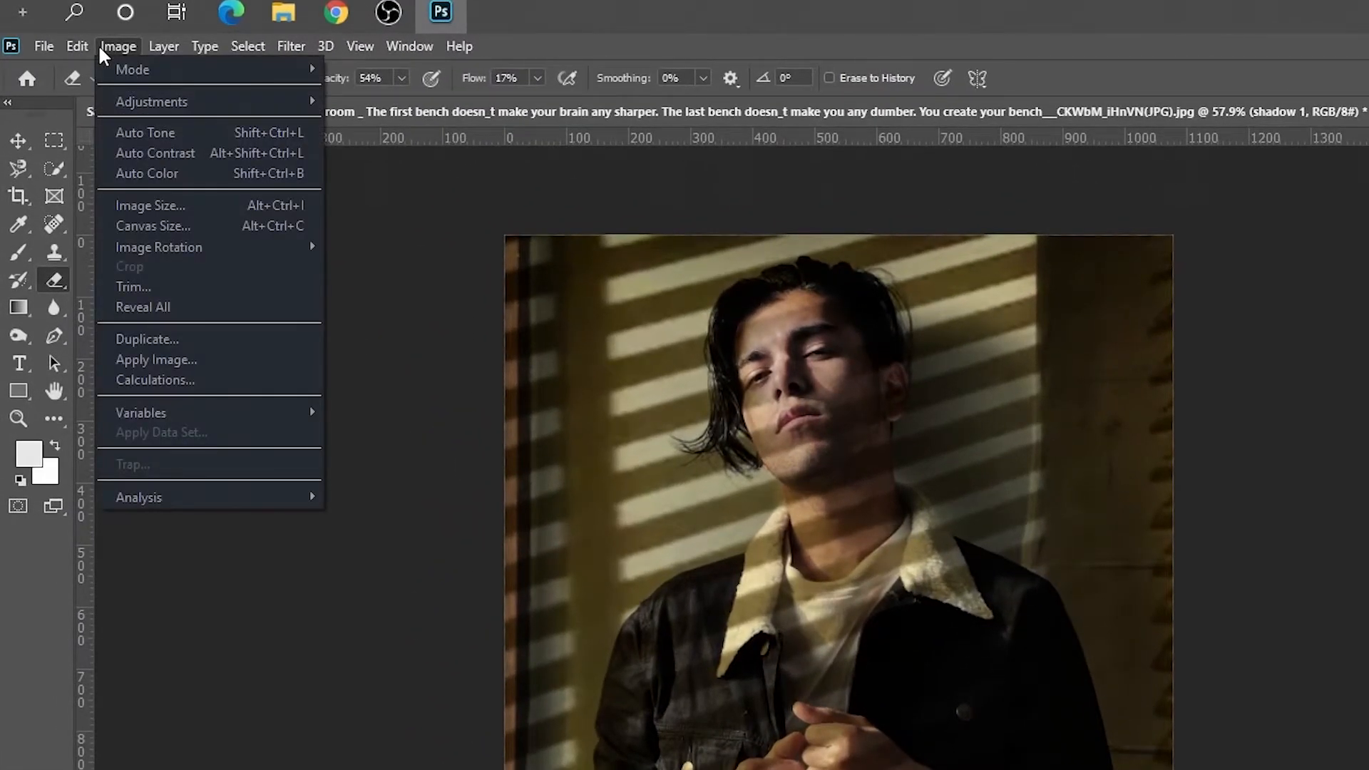
mouse_move(129, 104)
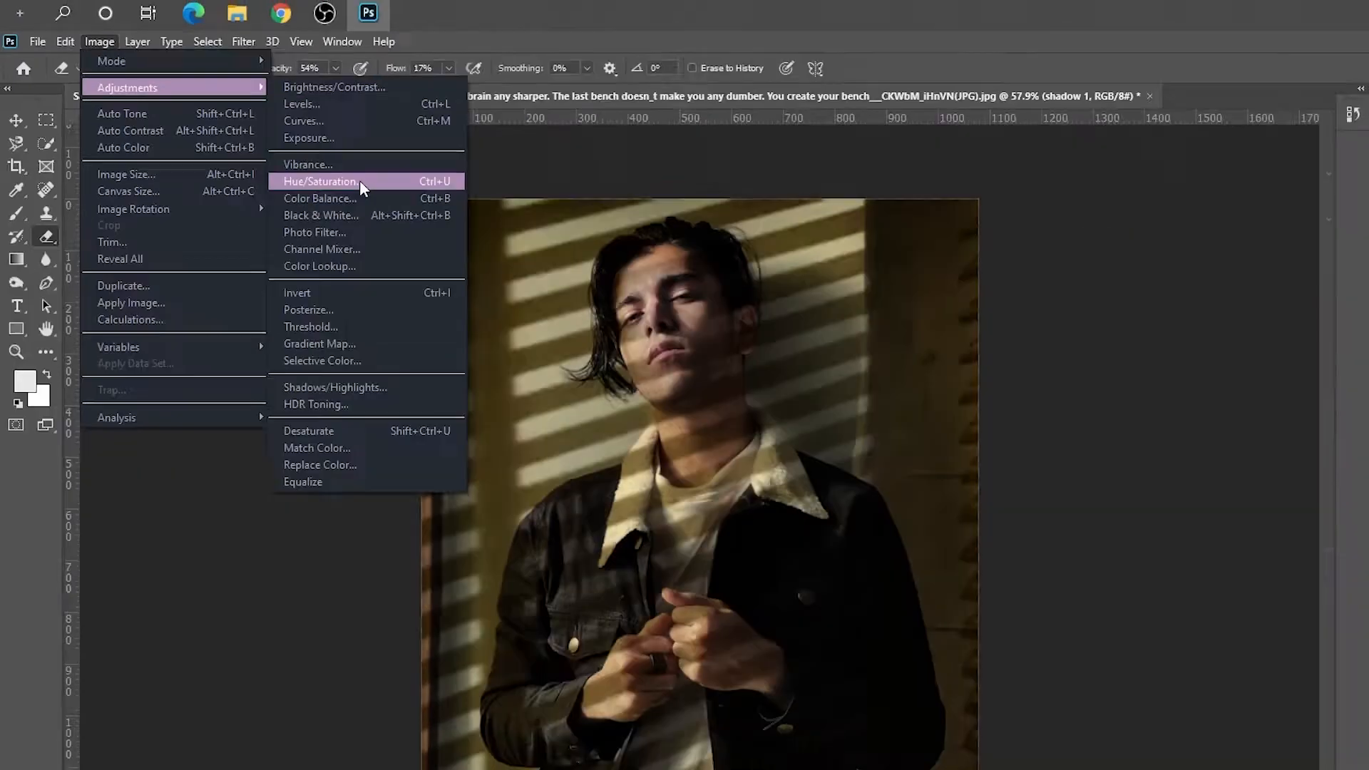
left_click(430, 214)
left_click_drag(929, 203, 778, 191)
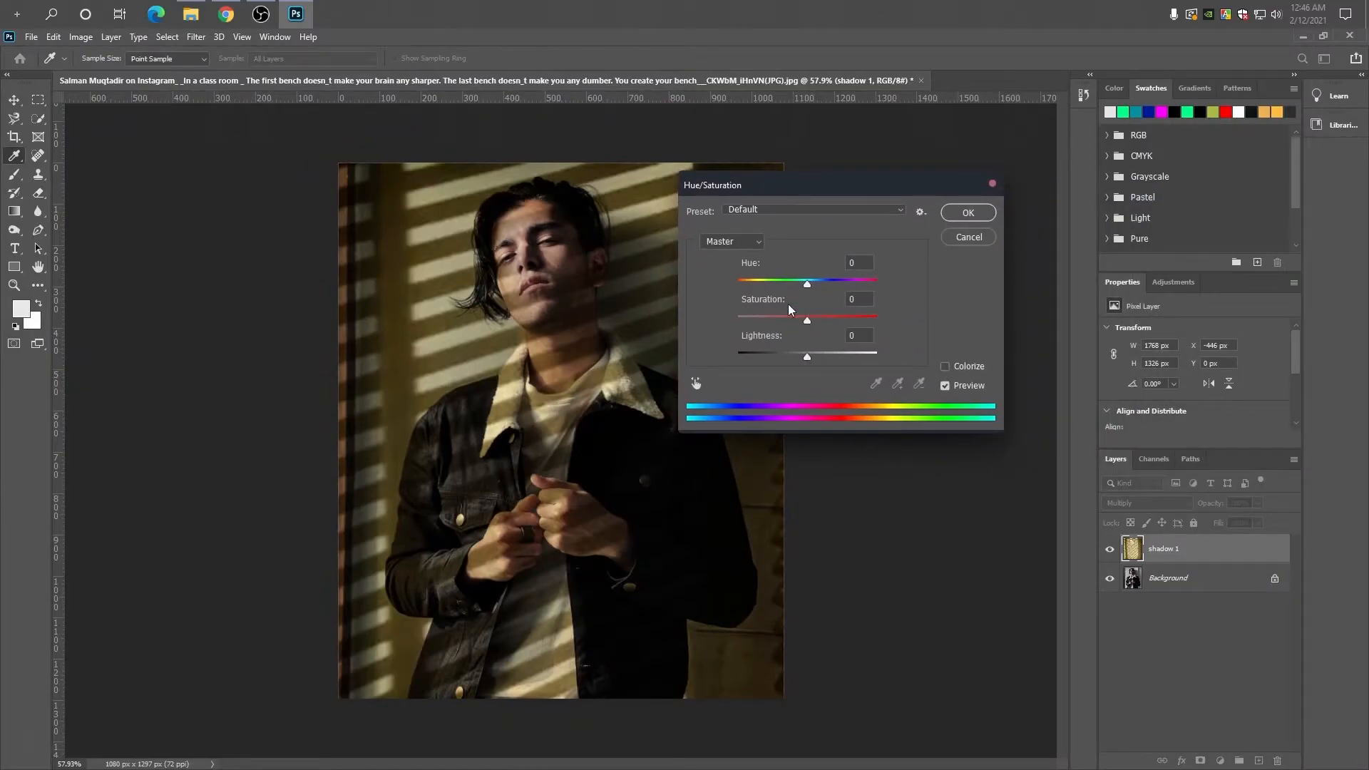
left_click_drag(806, 320, 738, 321)
left_click_drag(772, 192, 911, 182)
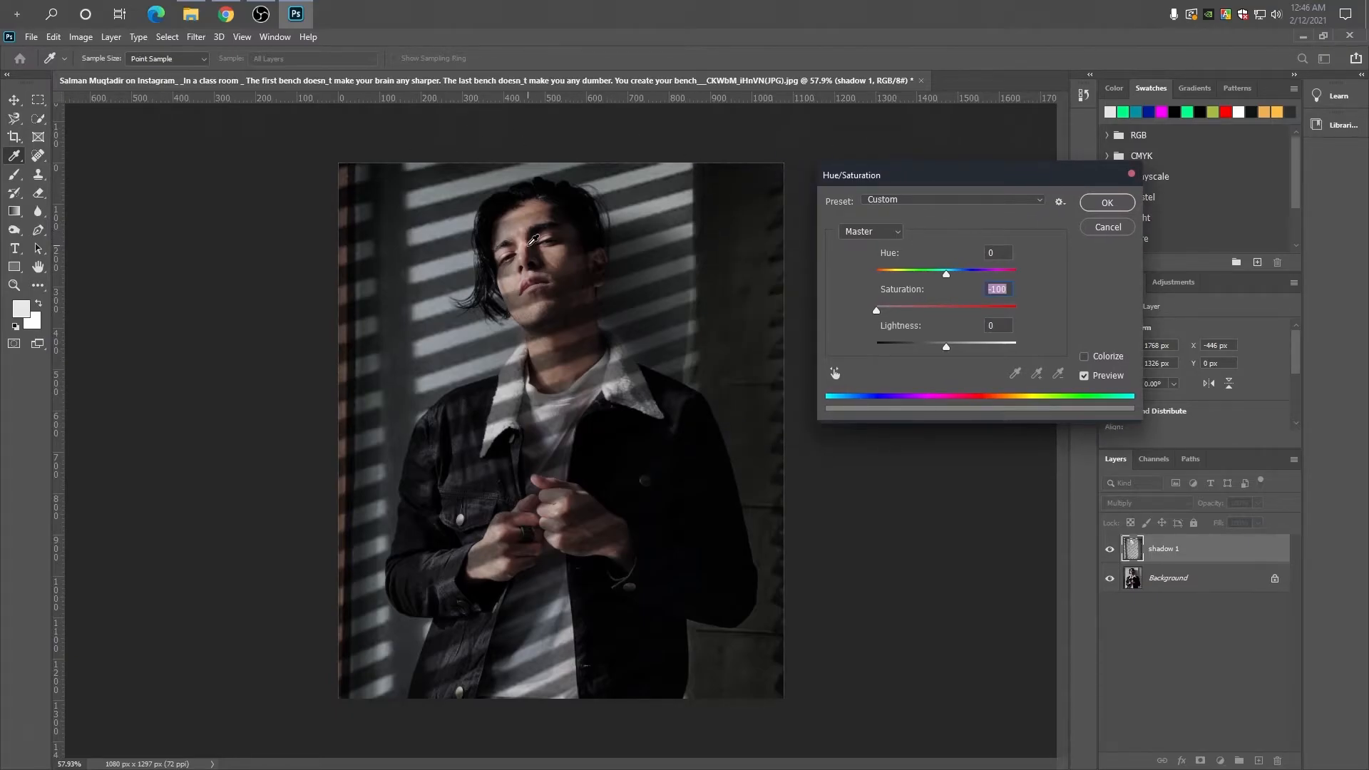
left_click(1109, 206)
key("e")
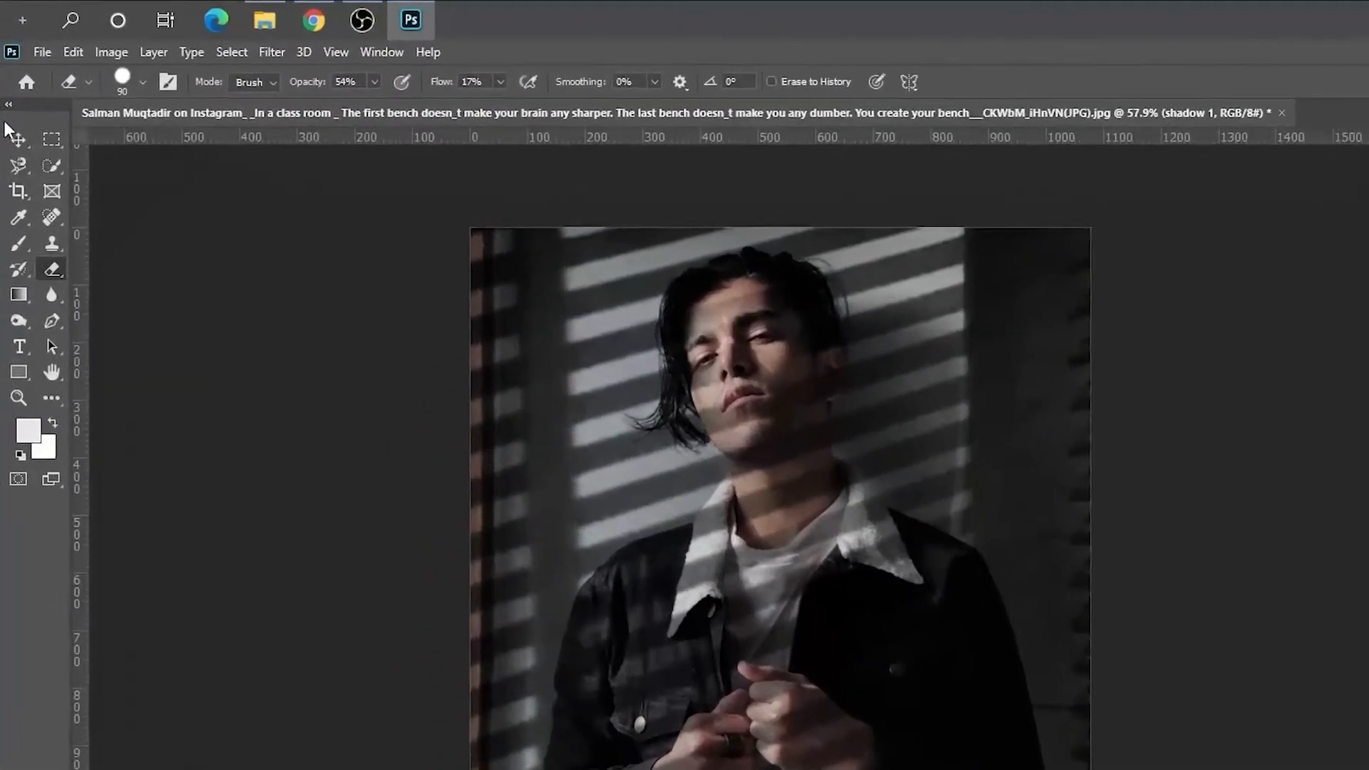
Save the finished portrait on the computer as a JPEG in the Desktop folder, named after the man pictured
left_click(31, 37)
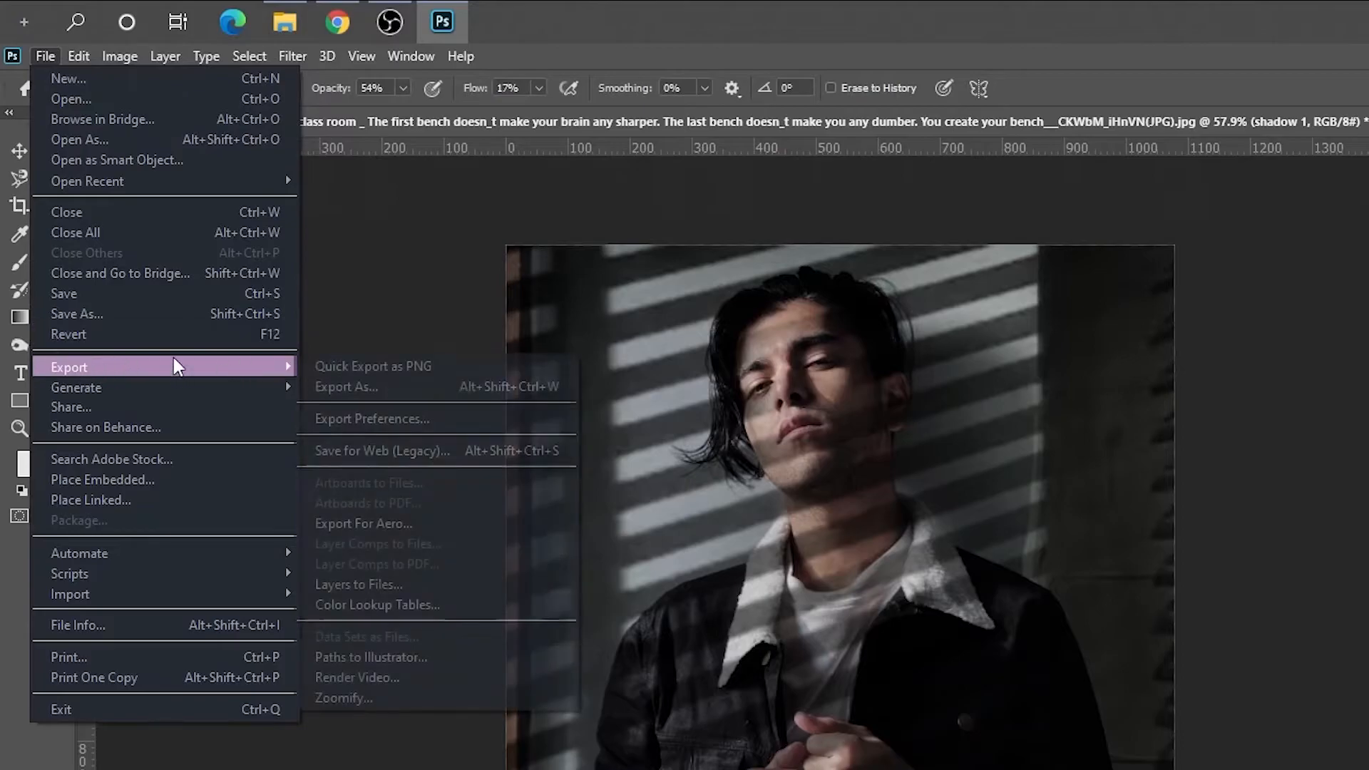
left_click(56, 316)
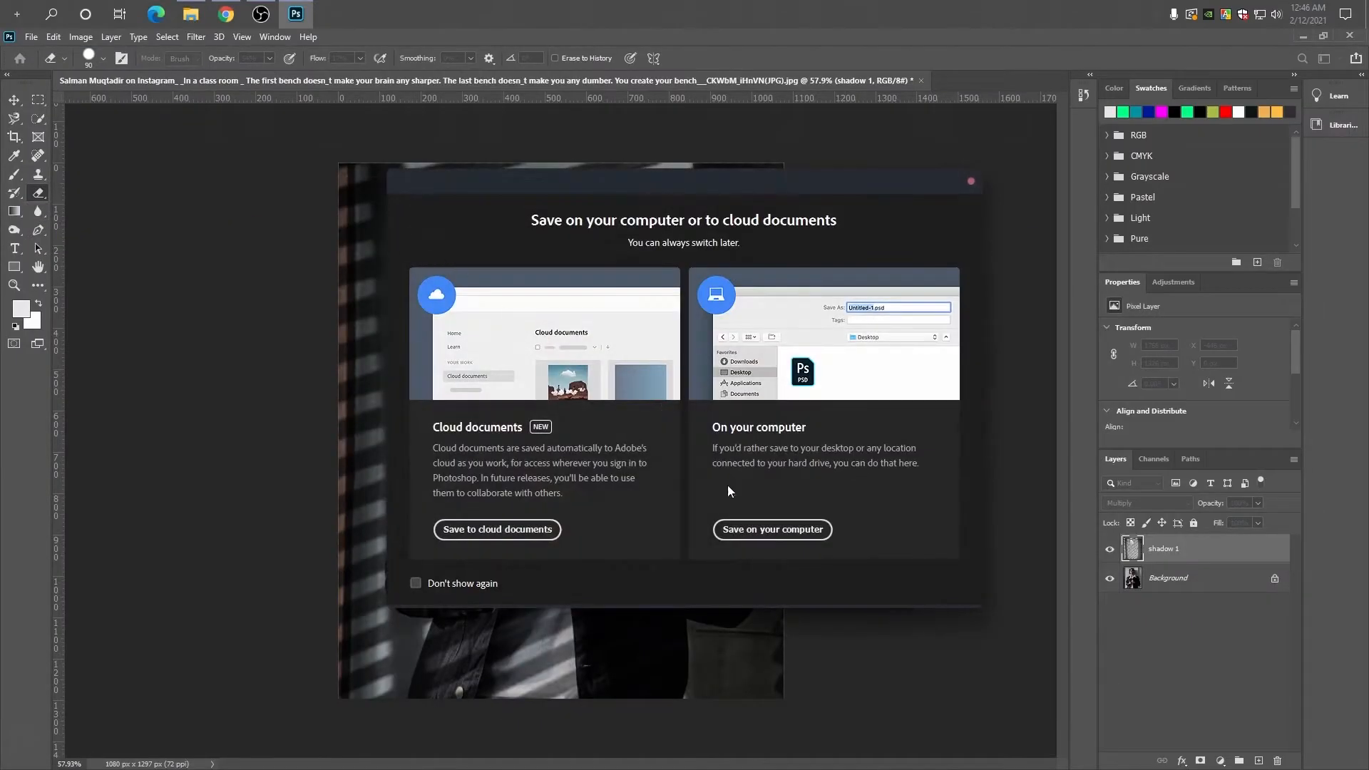
left_click(742, 532)
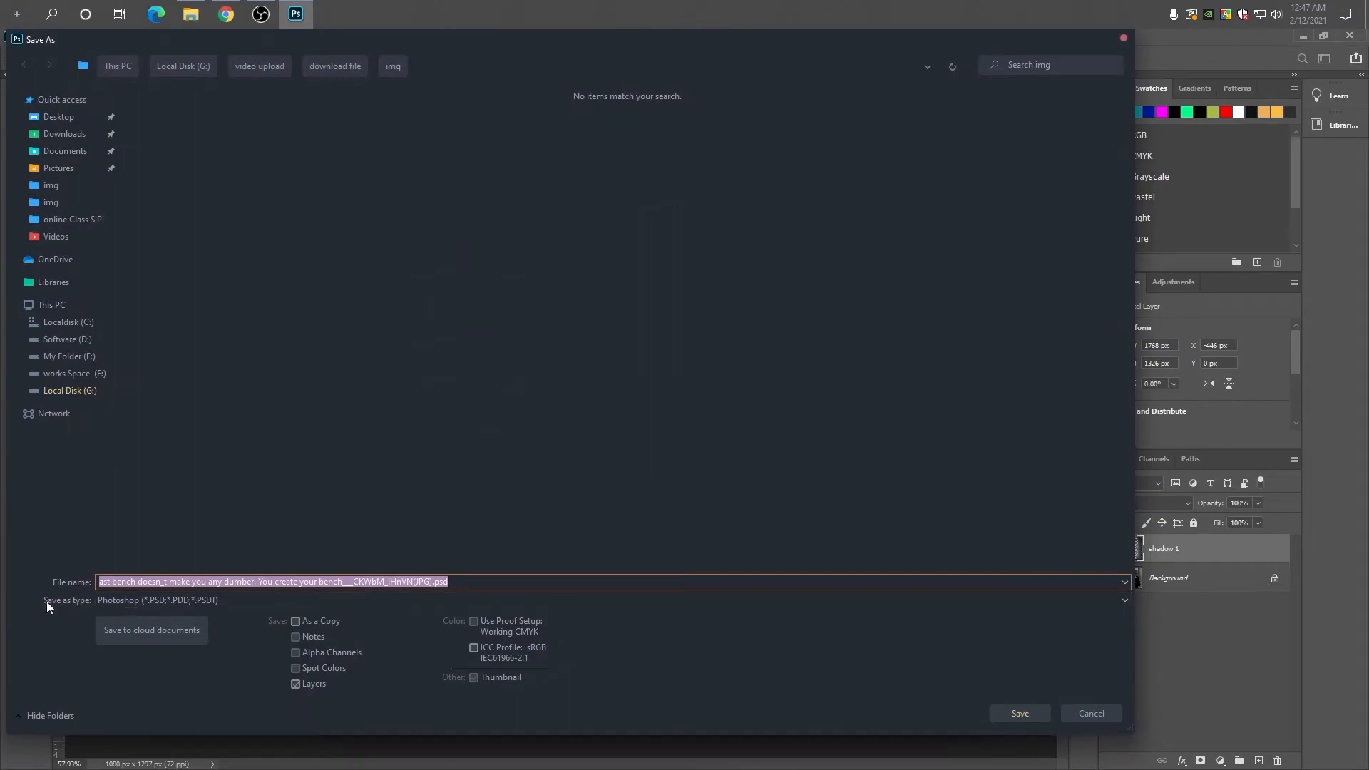
left_click(134, 602)
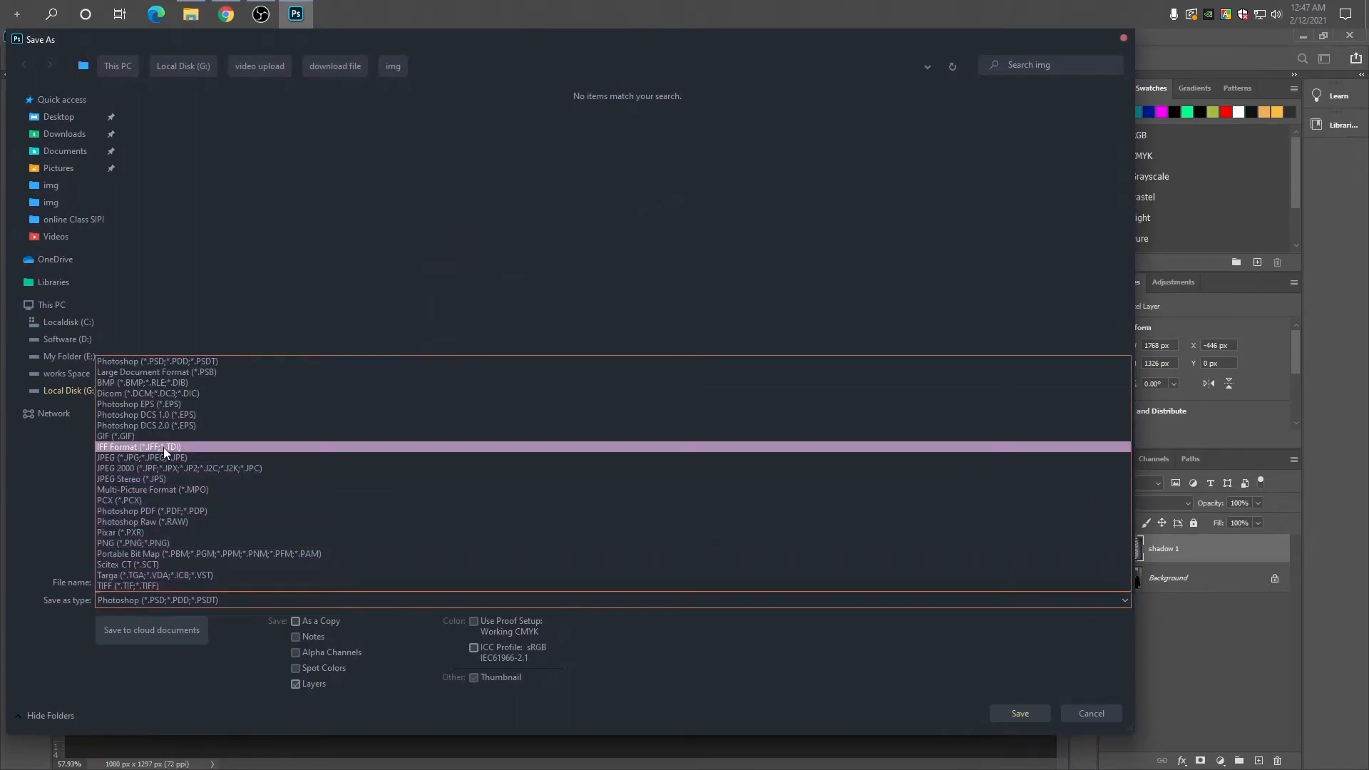
left_click(107, 457)
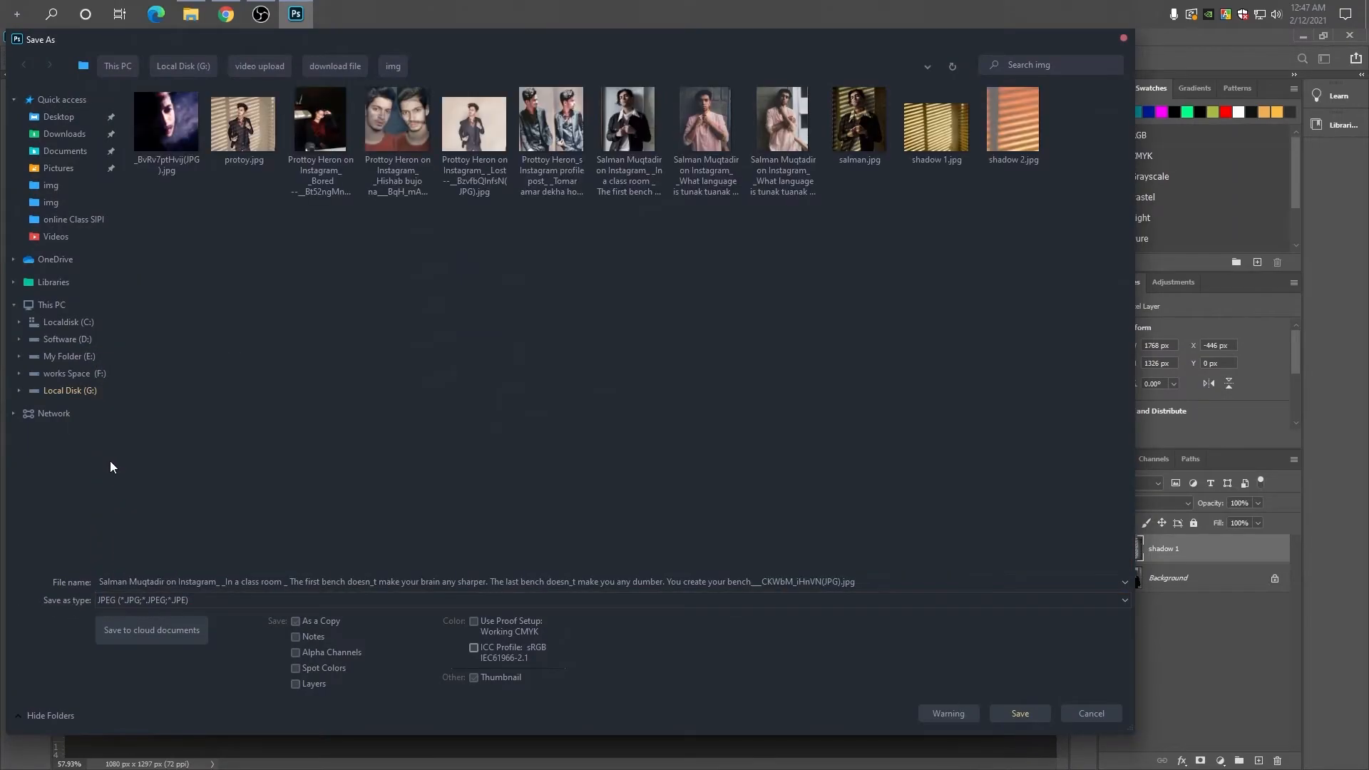
left_click(146, 582)
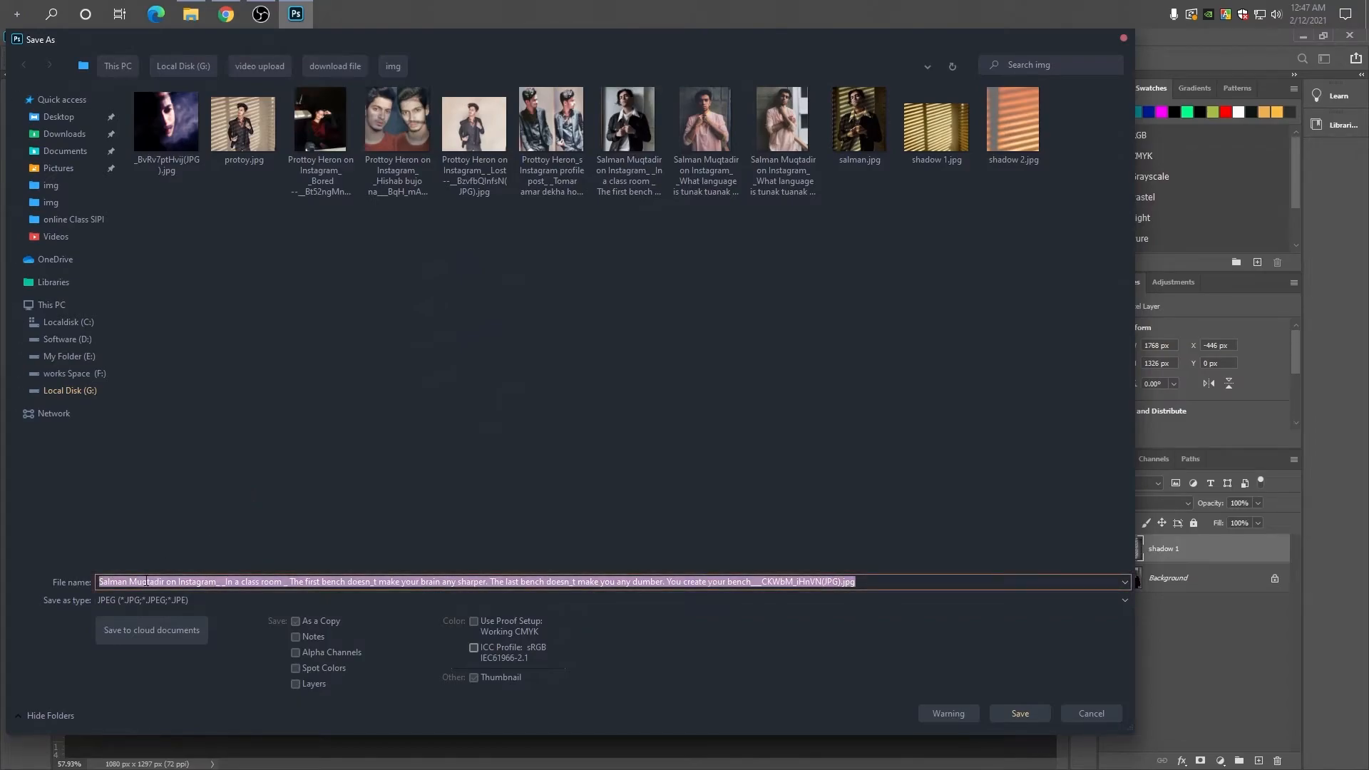
type("salman vai")
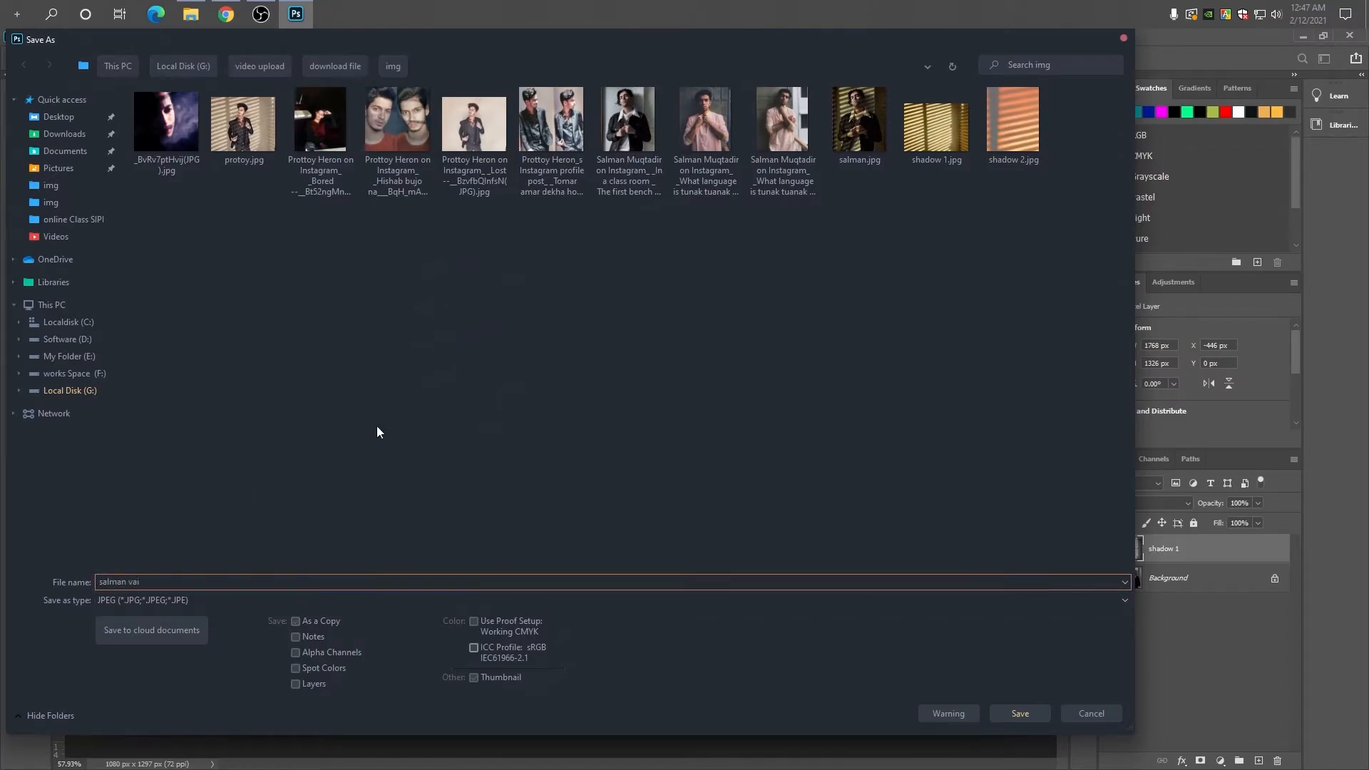
left_click(58, 117)
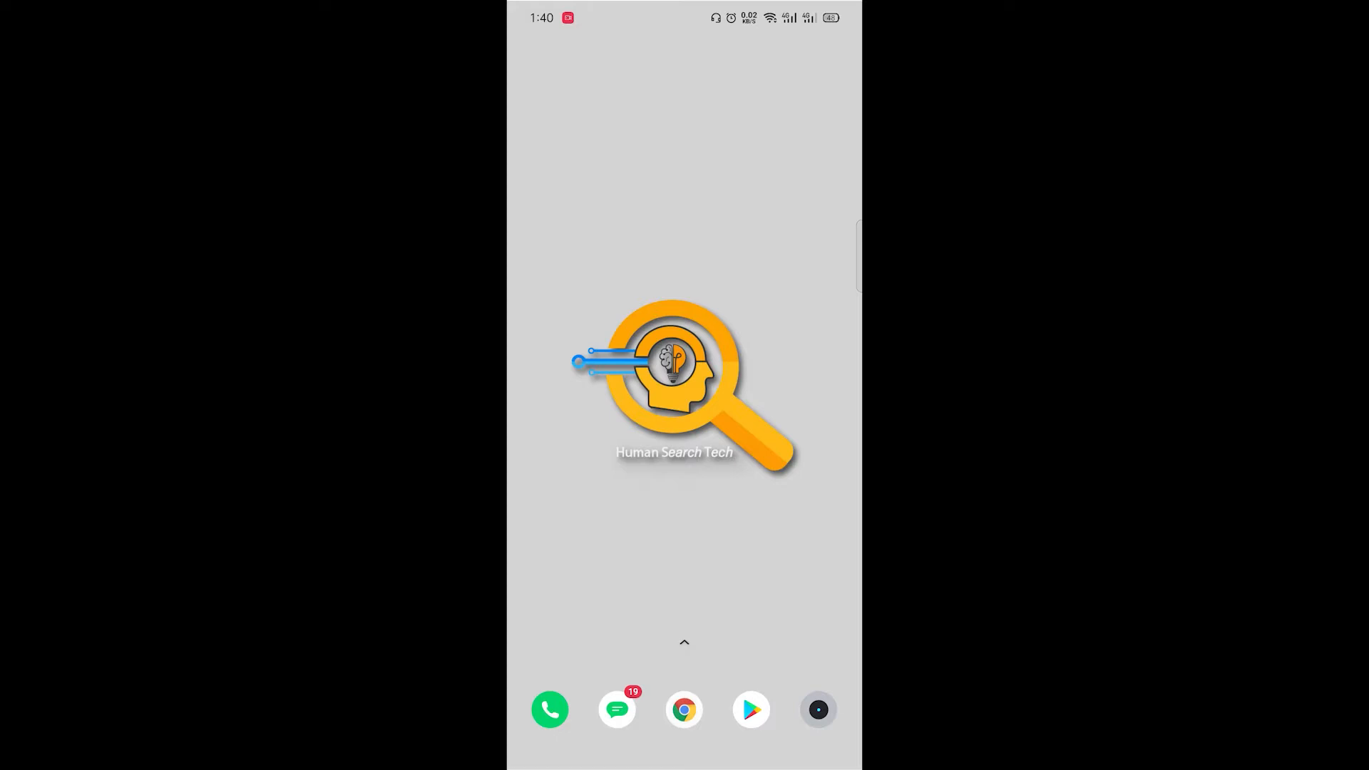
Switch to Chrome on the phone, load photopea.com and open the photo of the man in the dark suit
left_click(683, 709)
left_click(584, 254)
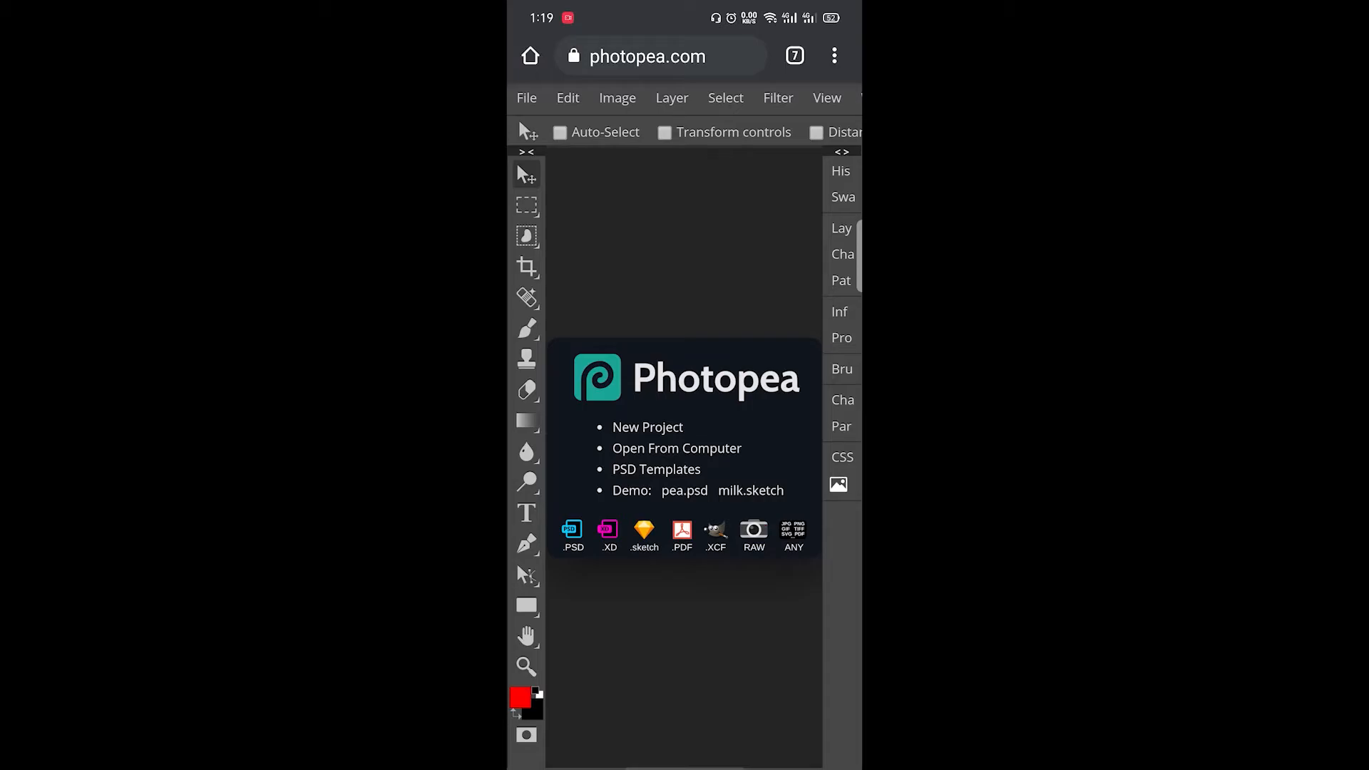
left_click(526, 97)
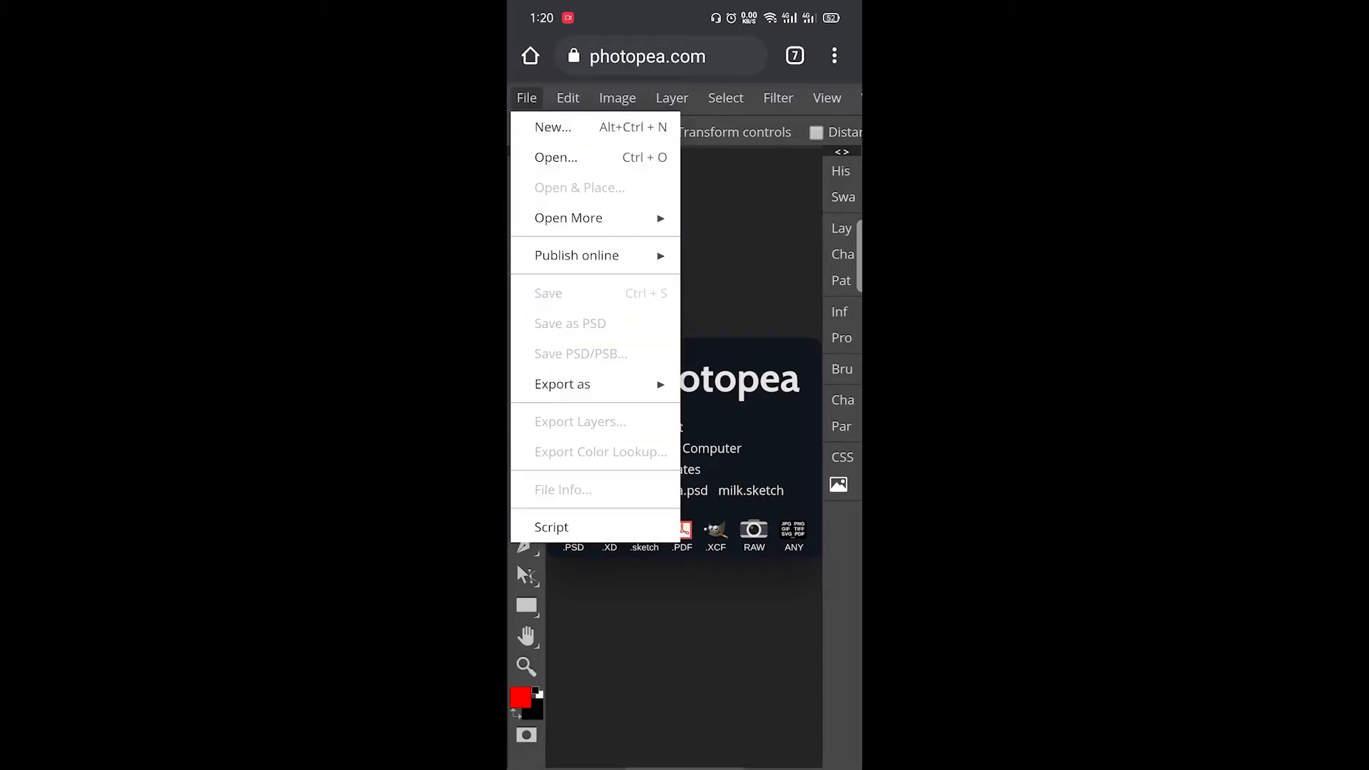
left_click(556, 157)
left_click(724, 642)
left_click_drag(718, 623, 749, 532)
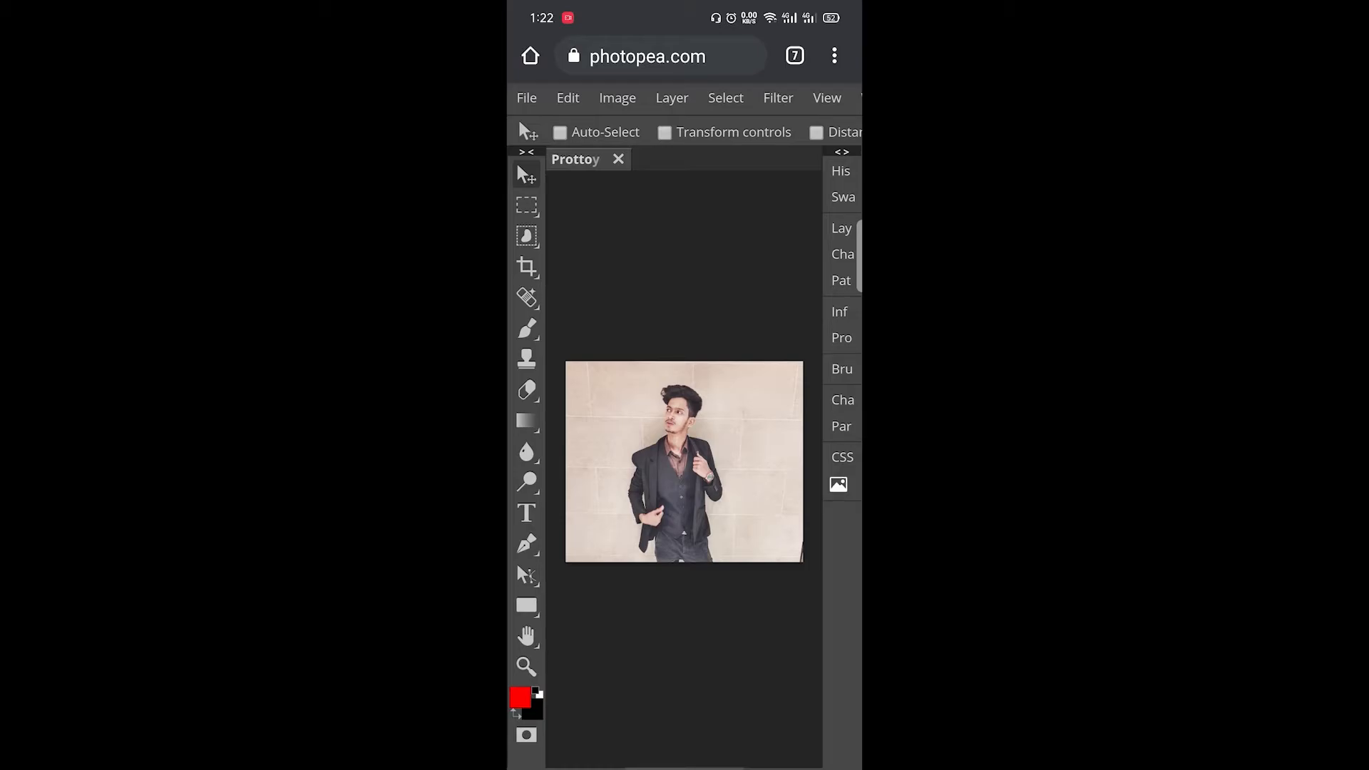
Place the shadow 1 window-blind image into the suit portrait with Open & Place
left_click(527, 98)
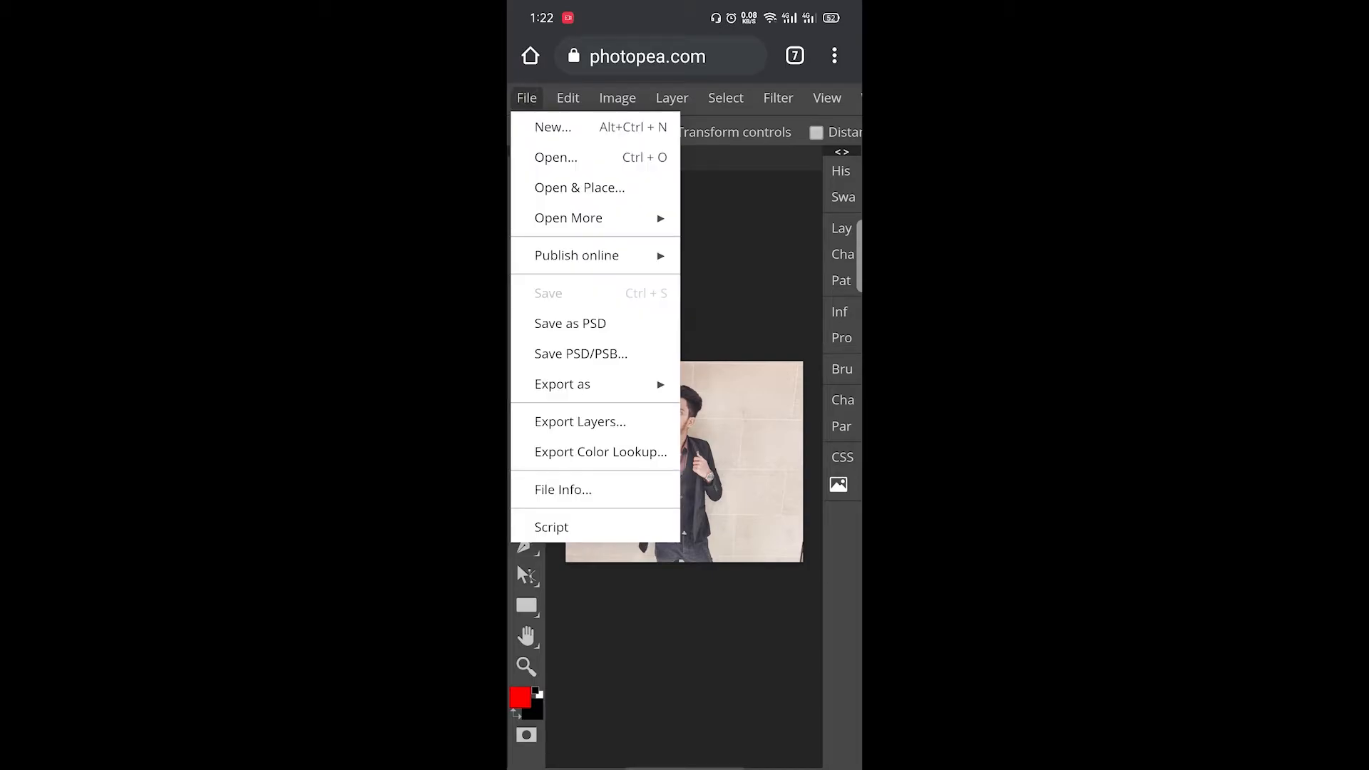
left_click(546, 187)
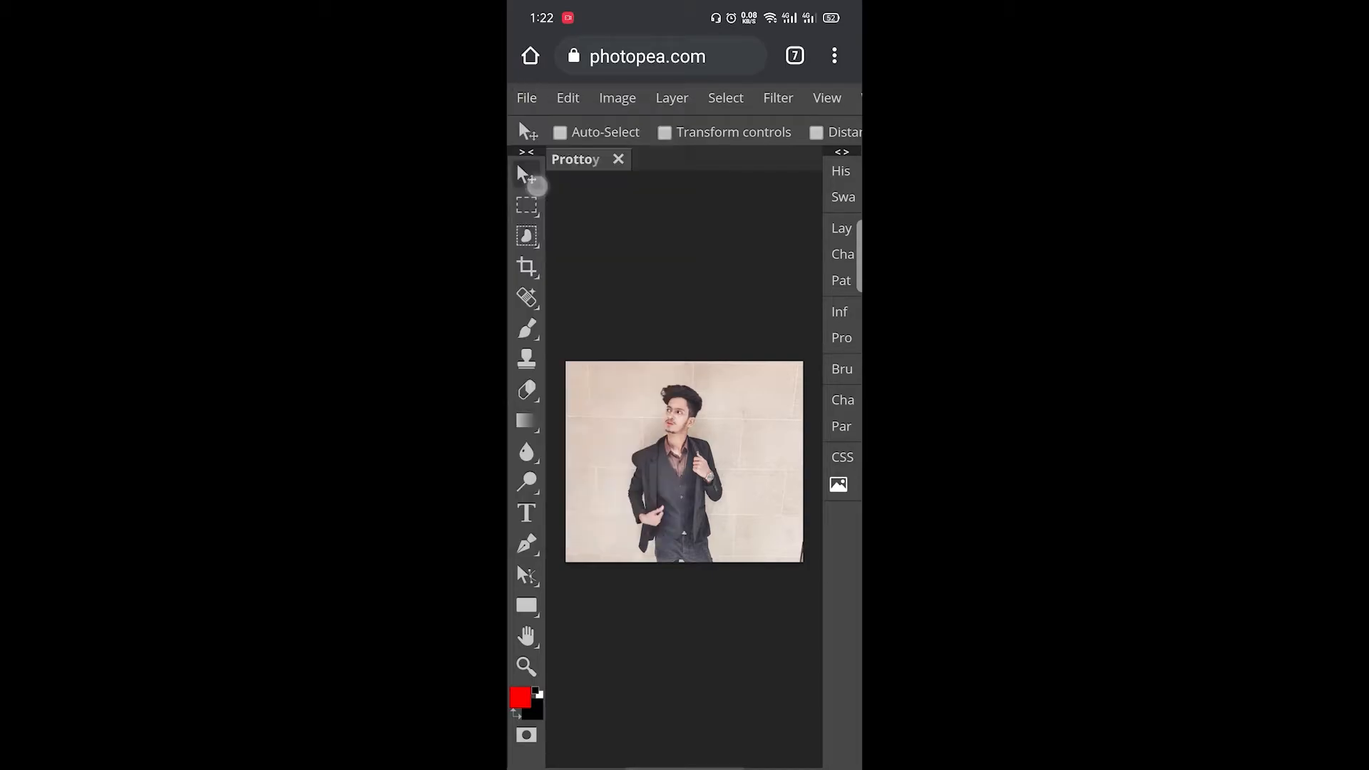
left_click(724, 632)
left_click_drag(749, 651, 768, 471)
left_click_drag(734, 581, 769, 477)
left_click(732, 565)
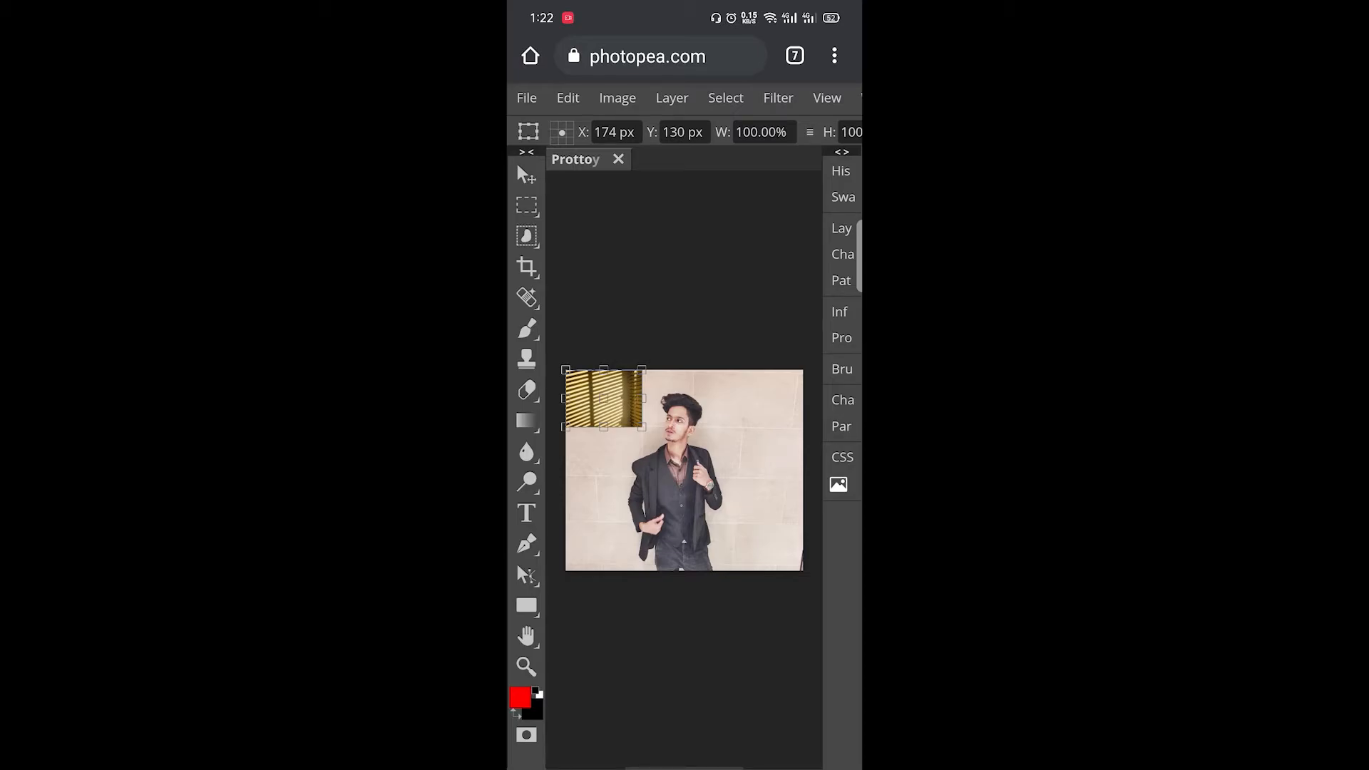
Scale the placed shadow image to about 330.92% wide and 389.33% high, positioned at about X 540, Y 457 px to cover the portrait
left_click_drag(640, 432, 803, 575)
left_click_drag(765, 455, 756, 448)
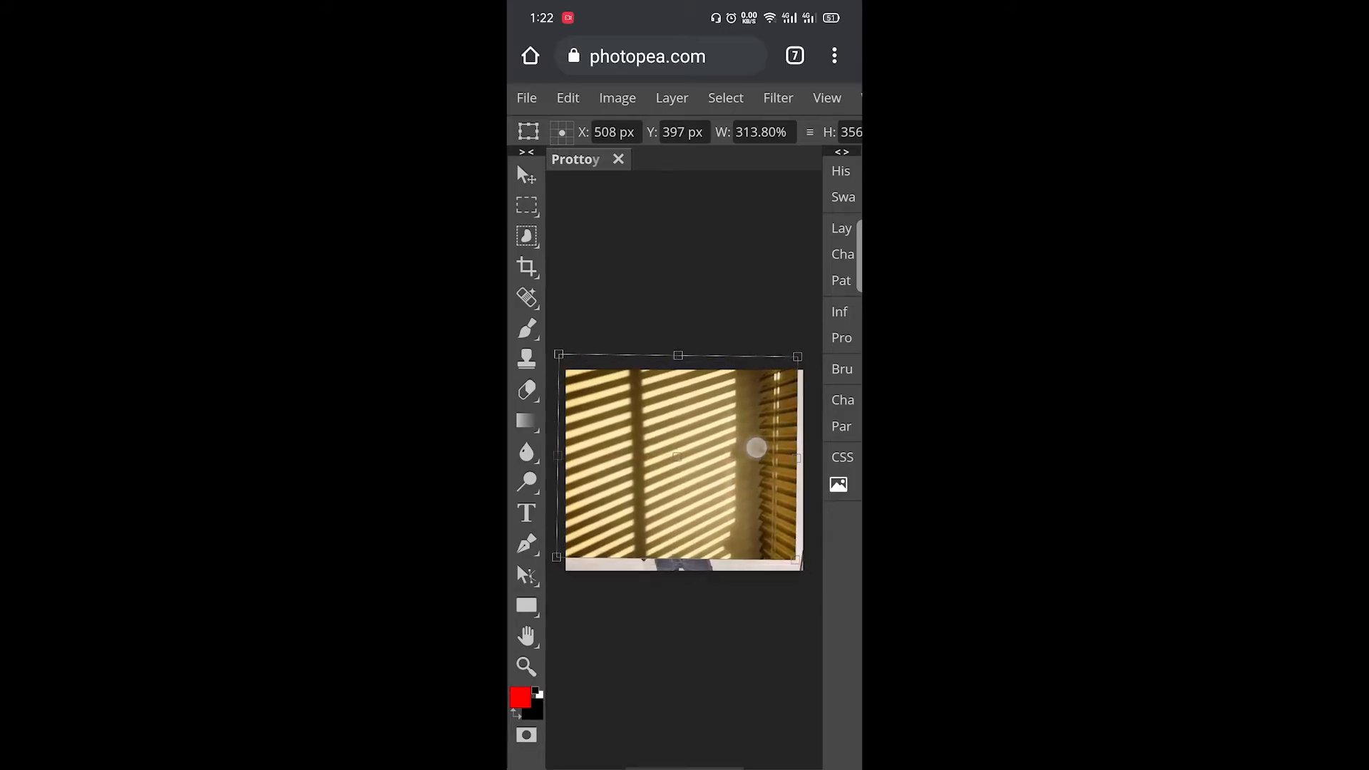
mouse_move(796, 562)
left_mouse_down()
mouse_move(802, 572)
mouse_move(785, 566)
mouse_move(804, 584)
left_mouse_up()
left_click_drag(571, 378, 561, 360)
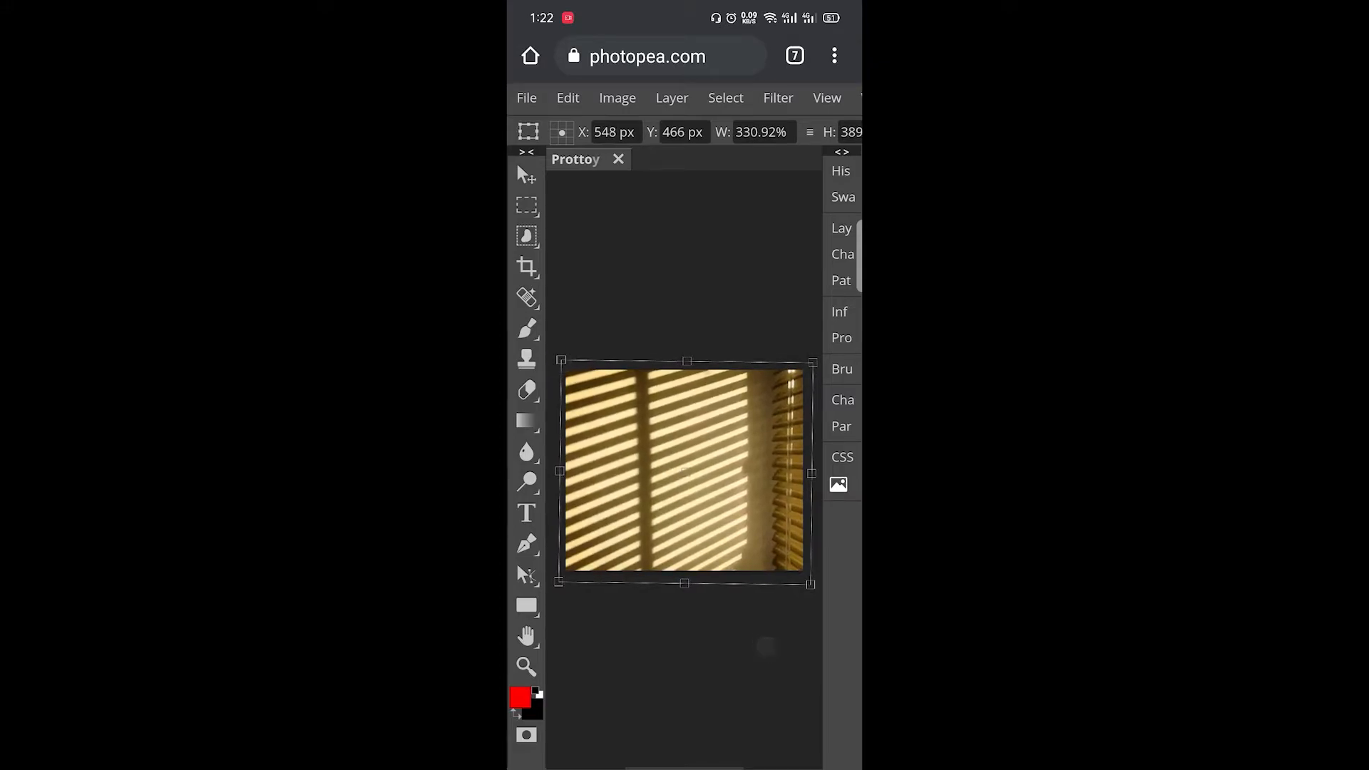
left_click_drag(713, 653, 708, 650)
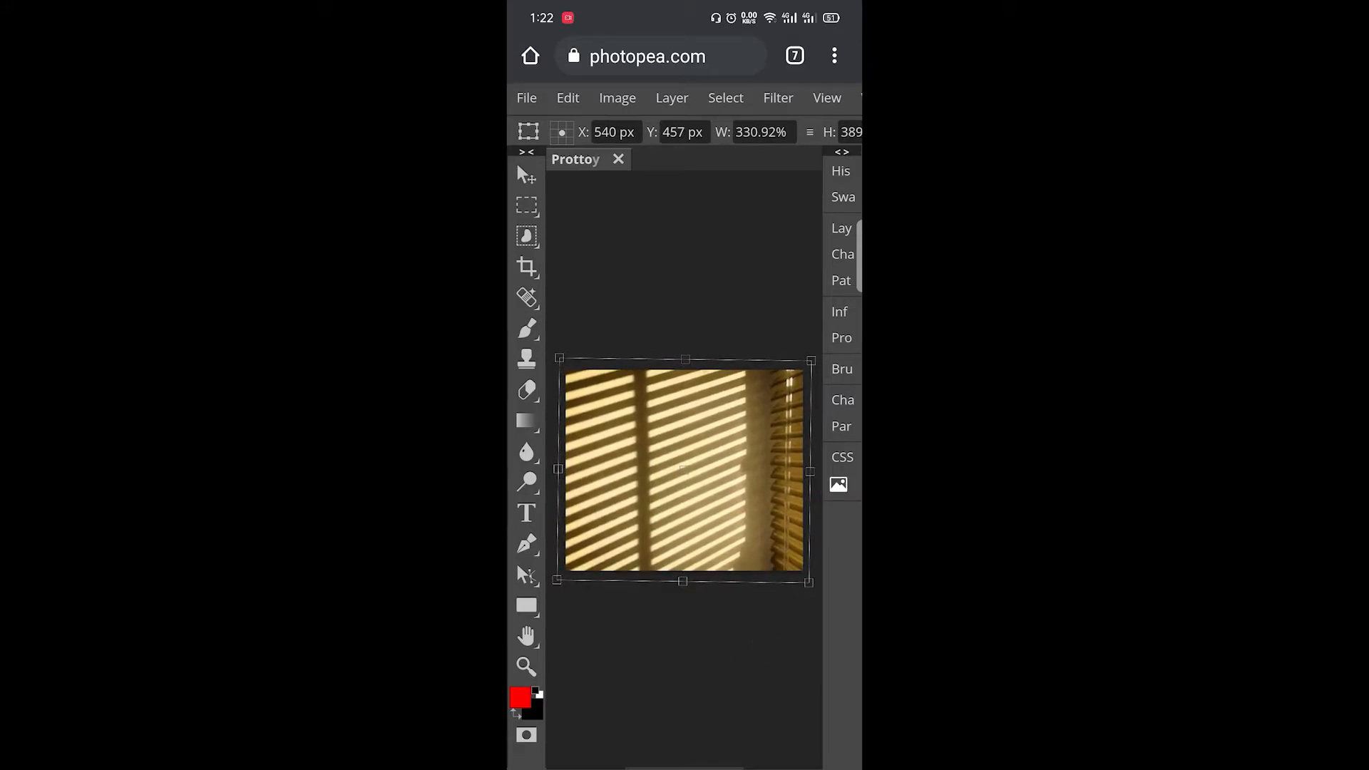
Display the document's layer list and commit the transform of the placed shadow image
left_click(841, 228)
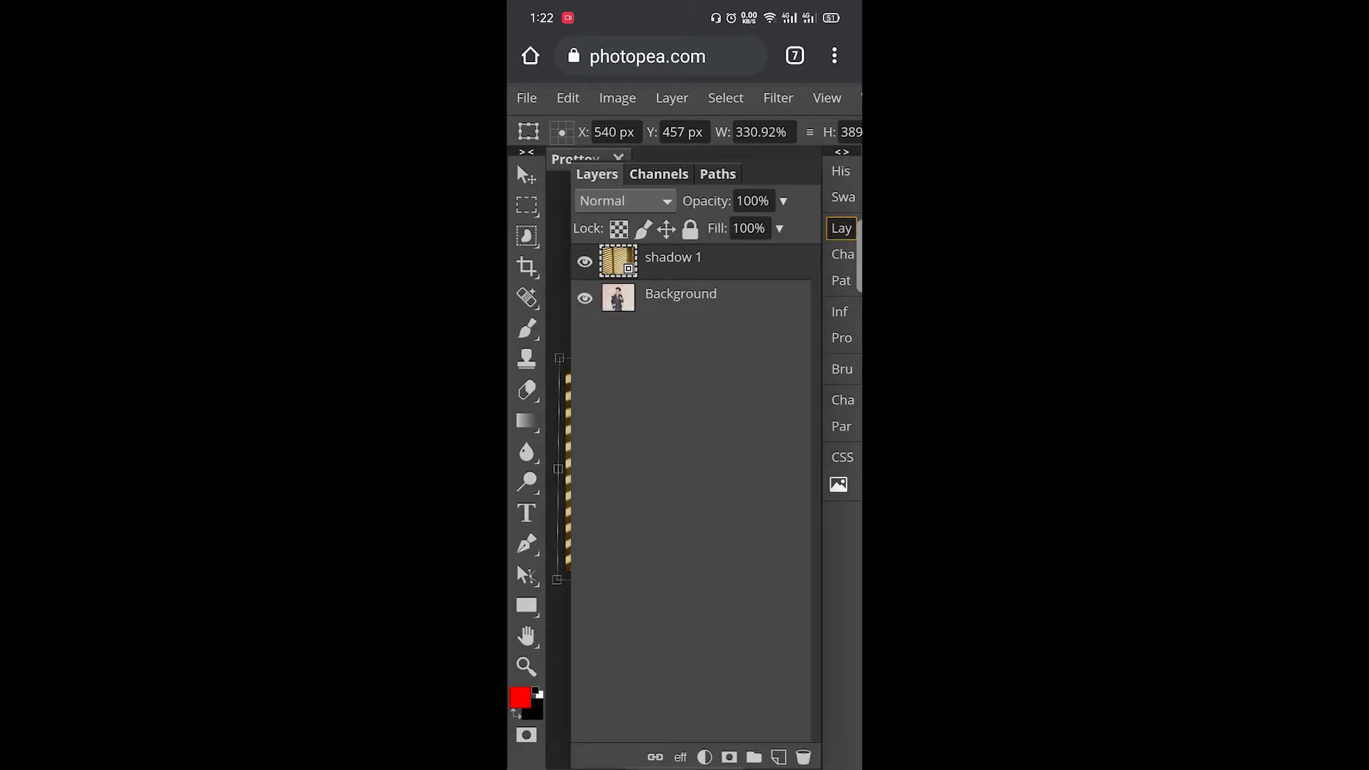
left_click(841, 228)
left_click_drag(778, 98, 618, 98)
left_click(726, 97)
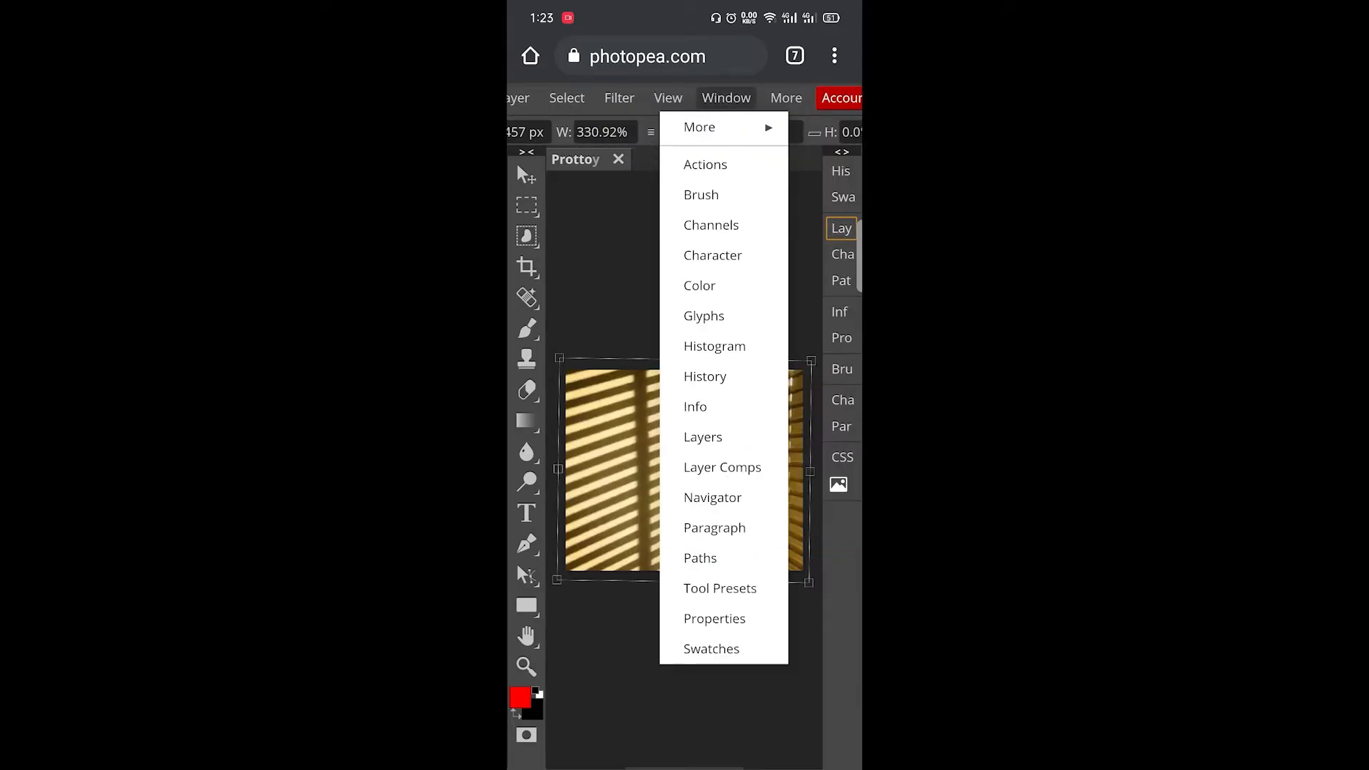
left_click(758, 433)
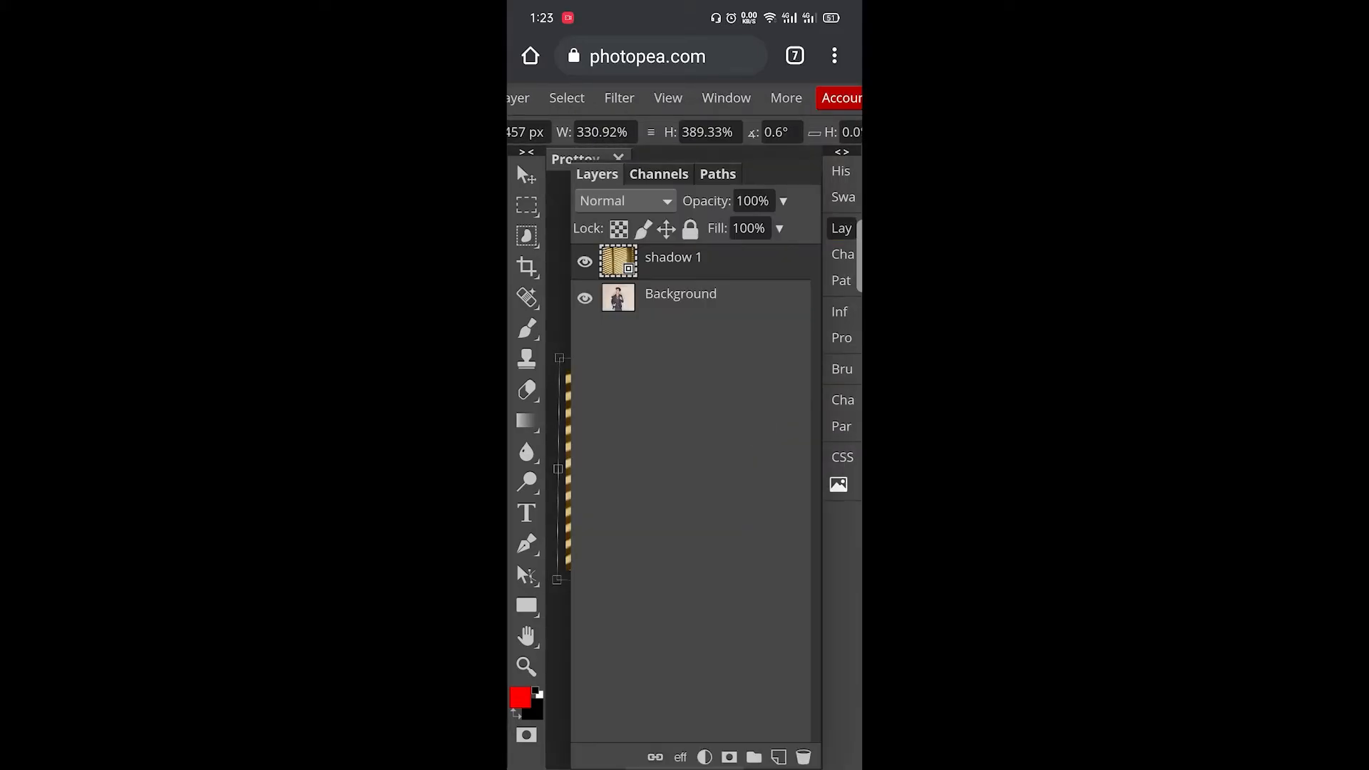
left_click(526, 175)
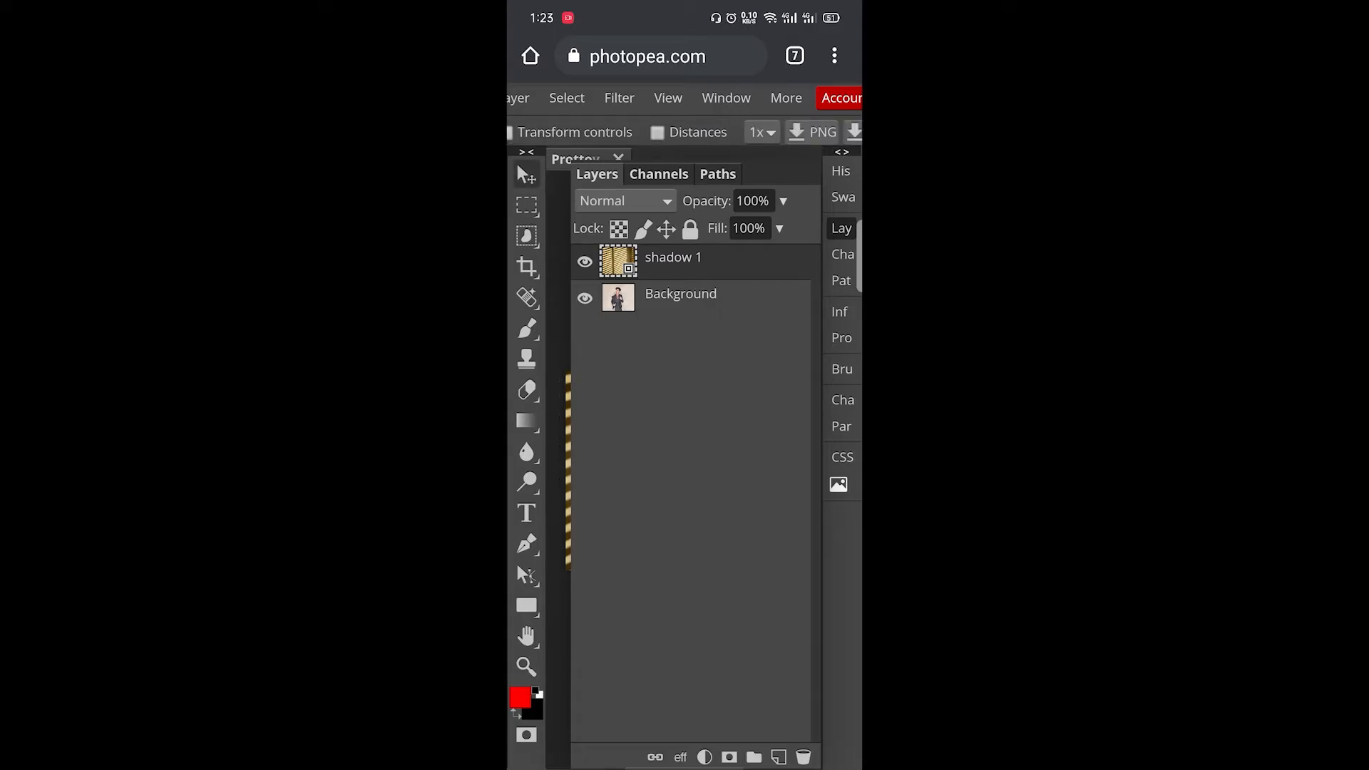
Set the blend mode of the shadow 1 layer to Multiply and return to the full image
left_click(754, 292)
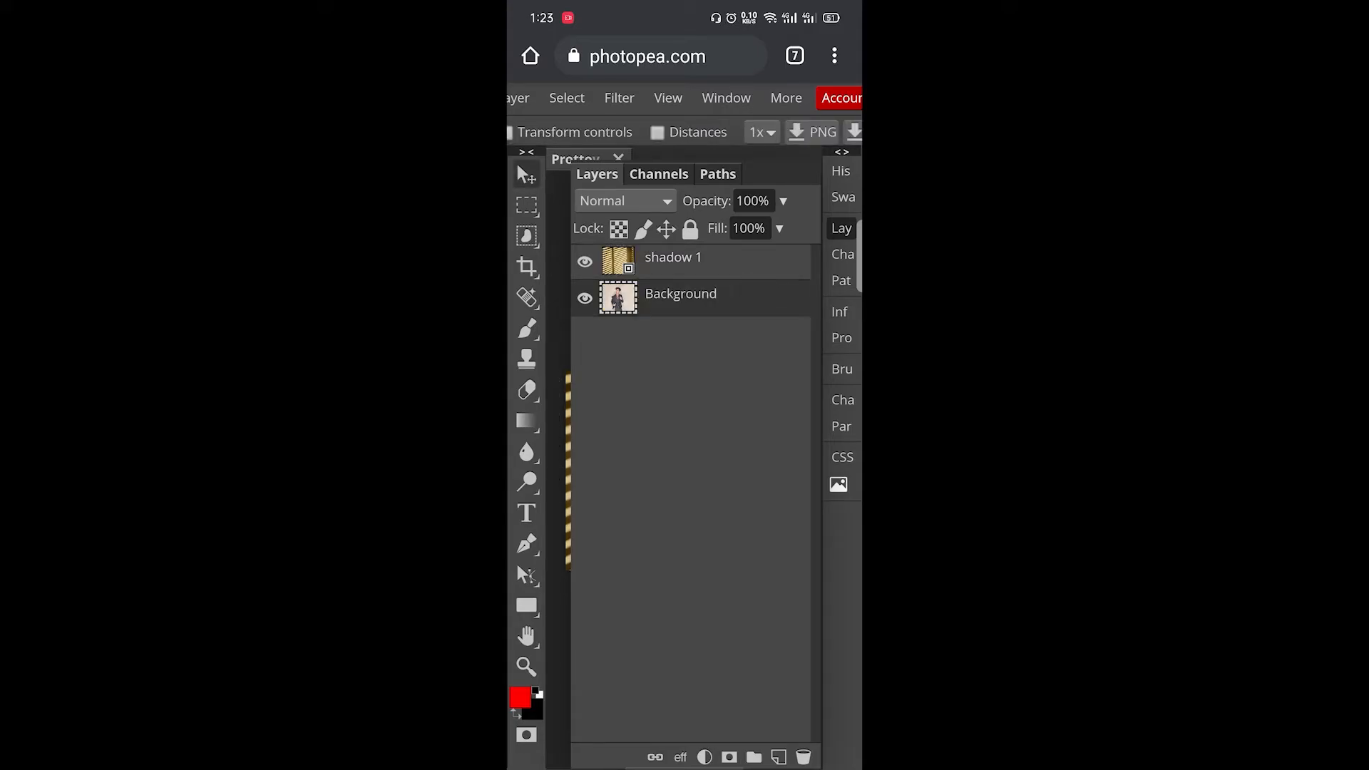
left_click(770, 258)
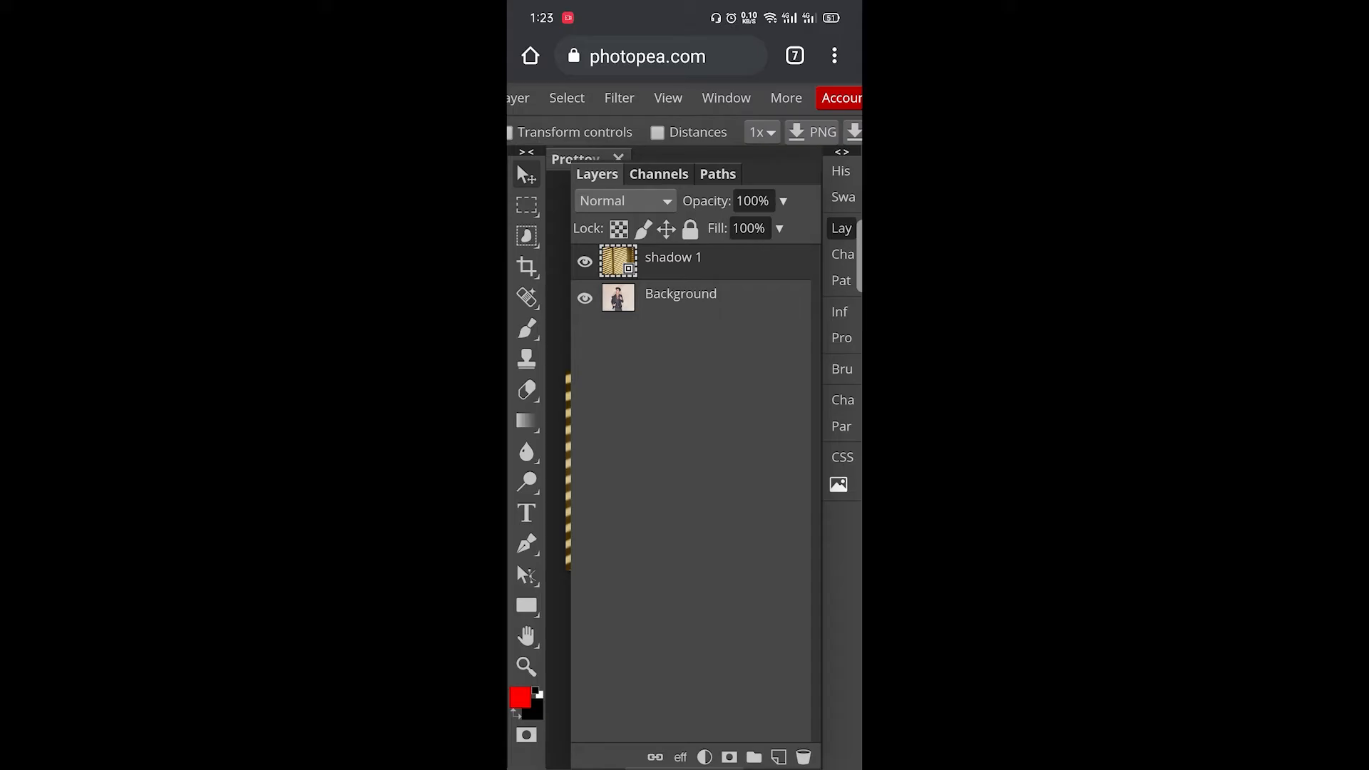
left_click(737, 296)
left_click(761, 261)
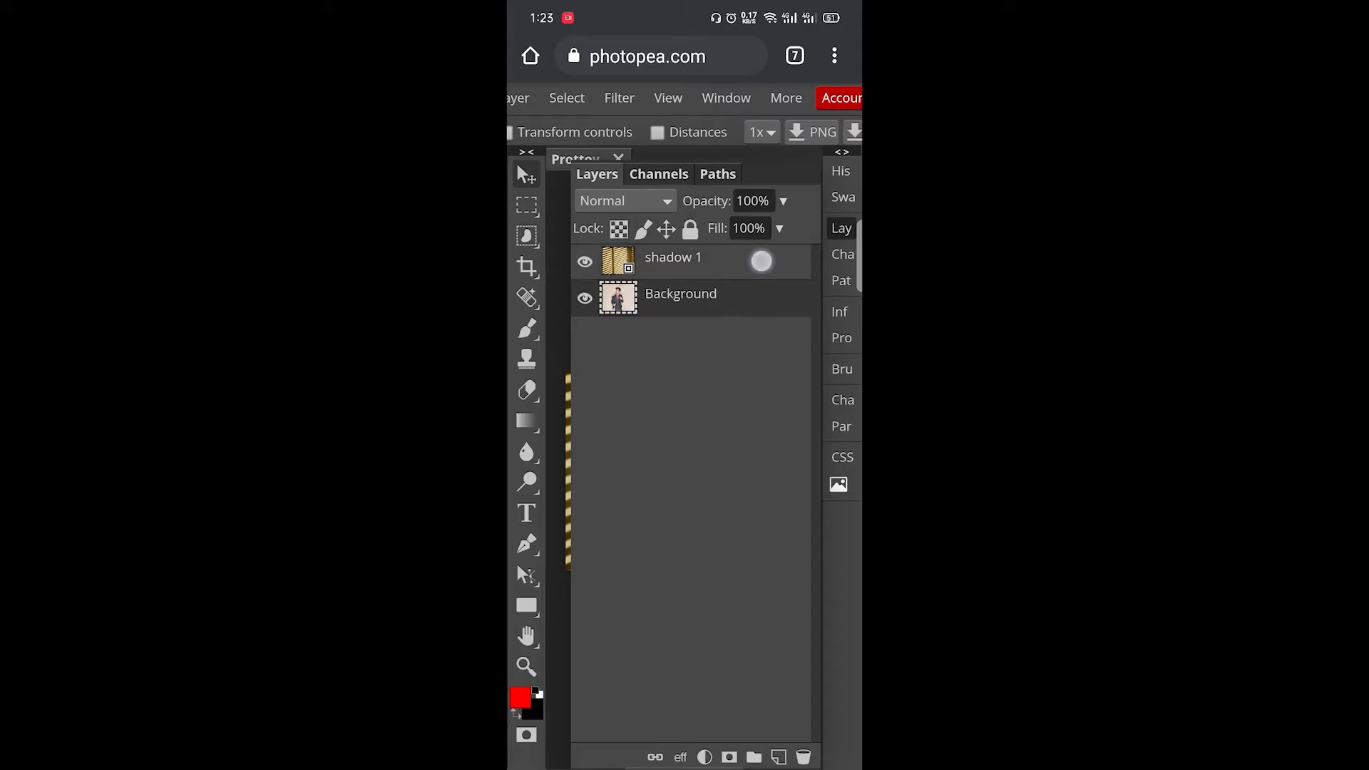
left_click(623, 201)
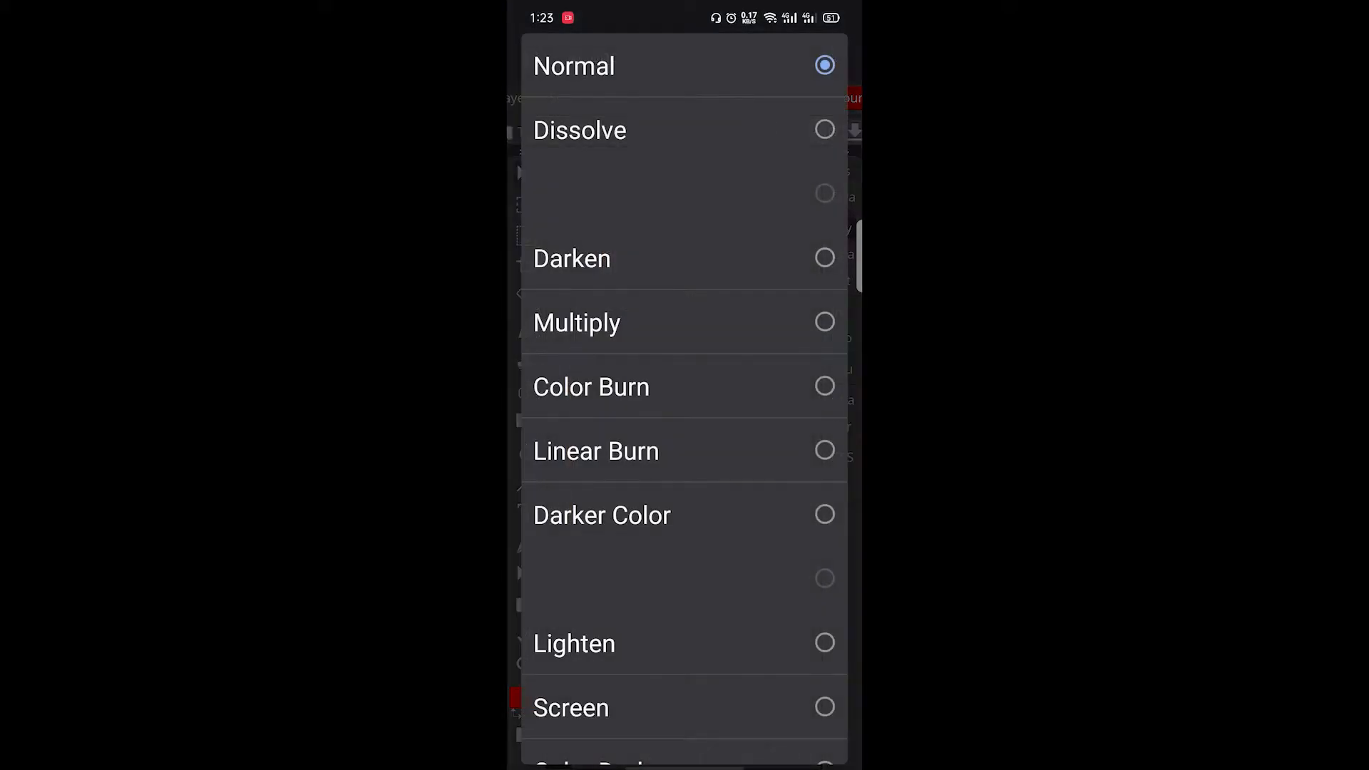
left_click(785, 323)
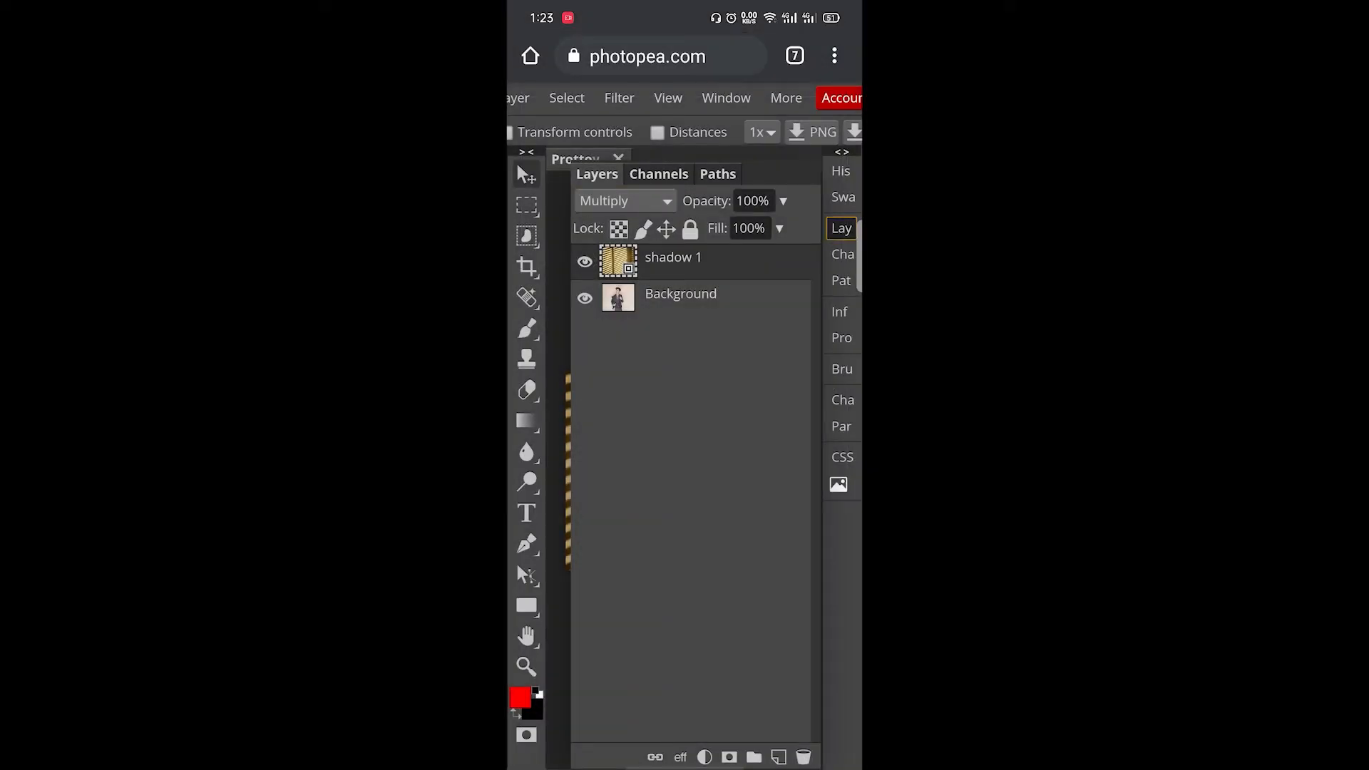
left_click(842, 228)
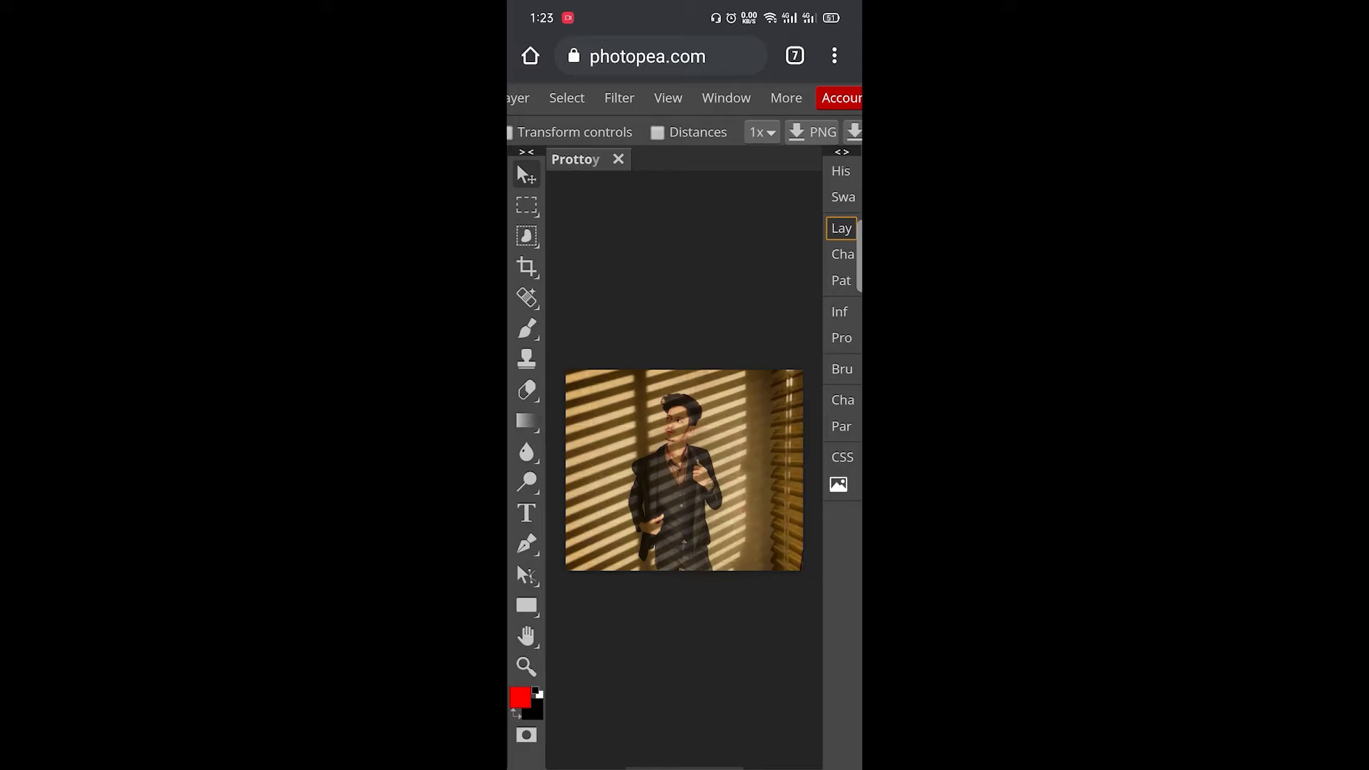
scroll(671, 460, "up", 3)
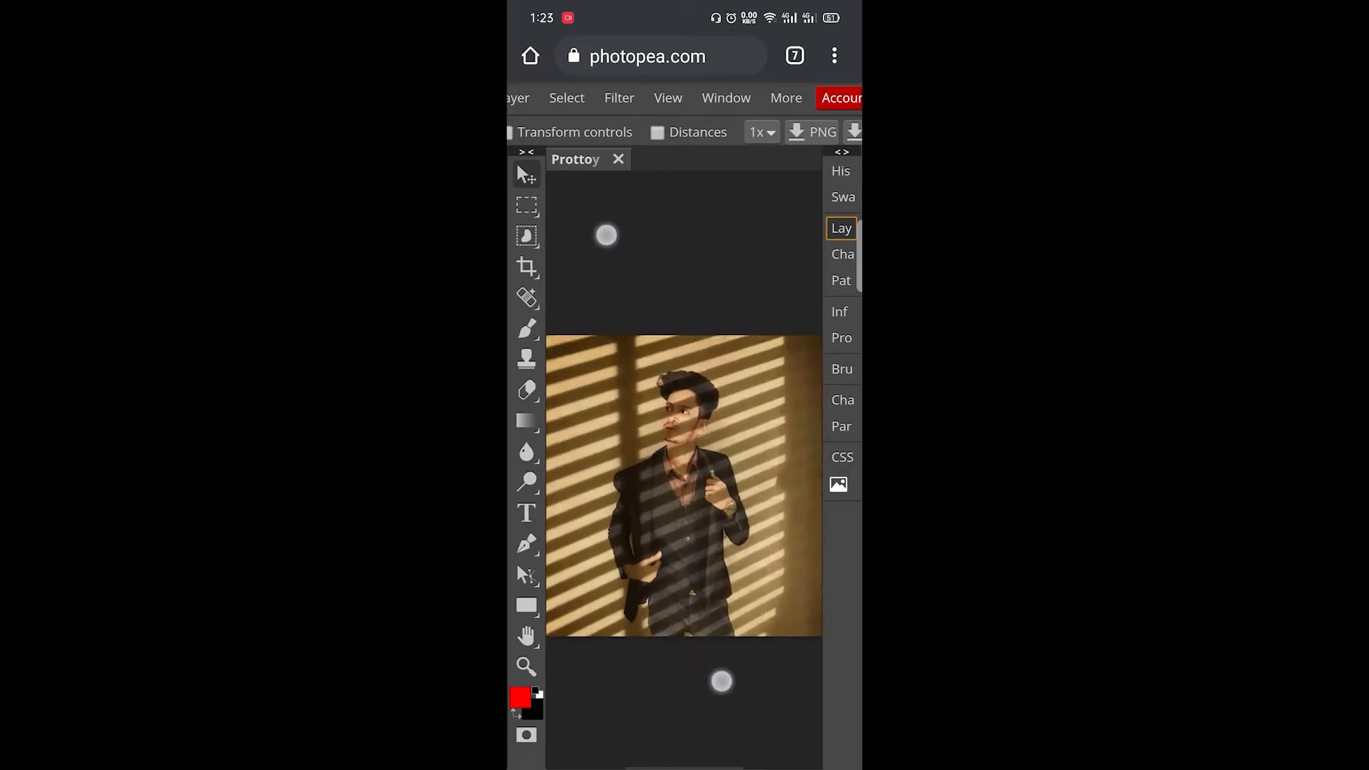
Select the Eraser tool and set its opacity to 4%
scroll(663, 471, "up", 4)
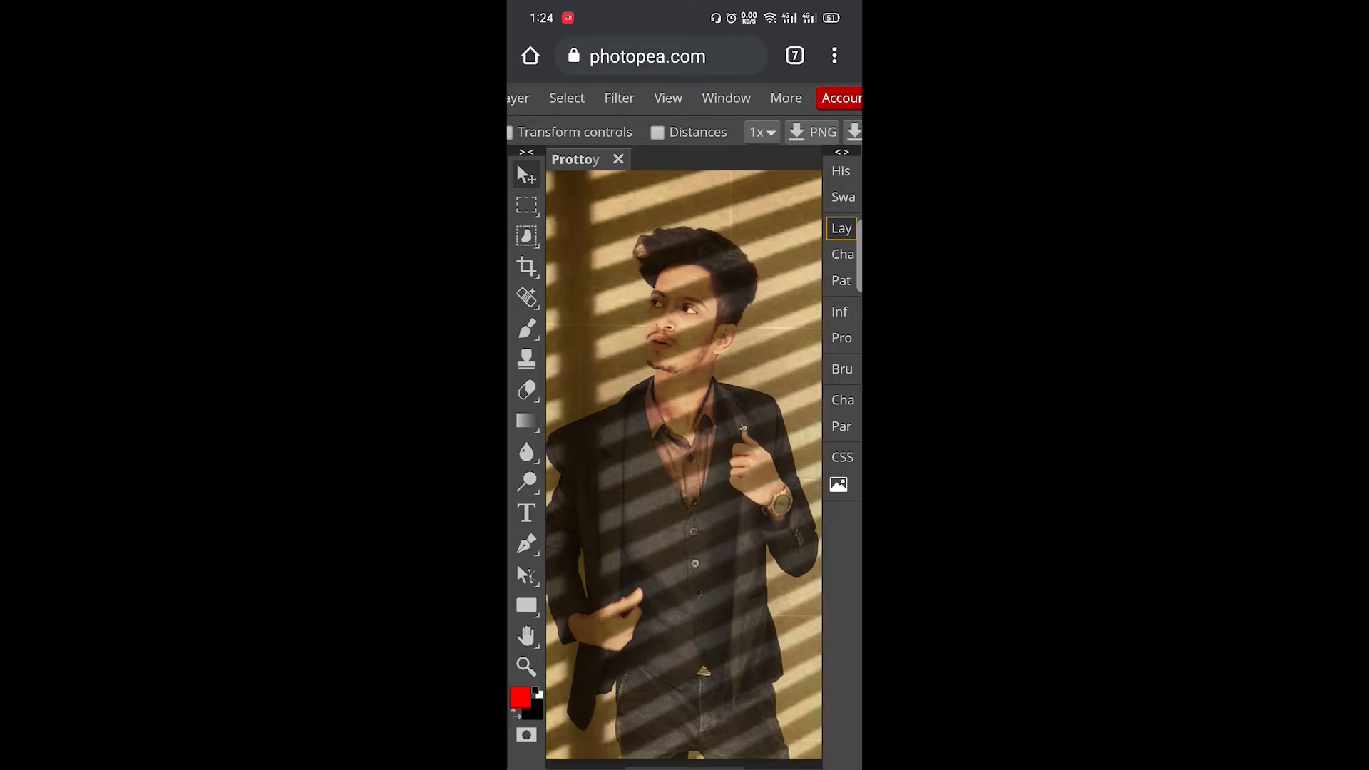
left_click(527, 390)
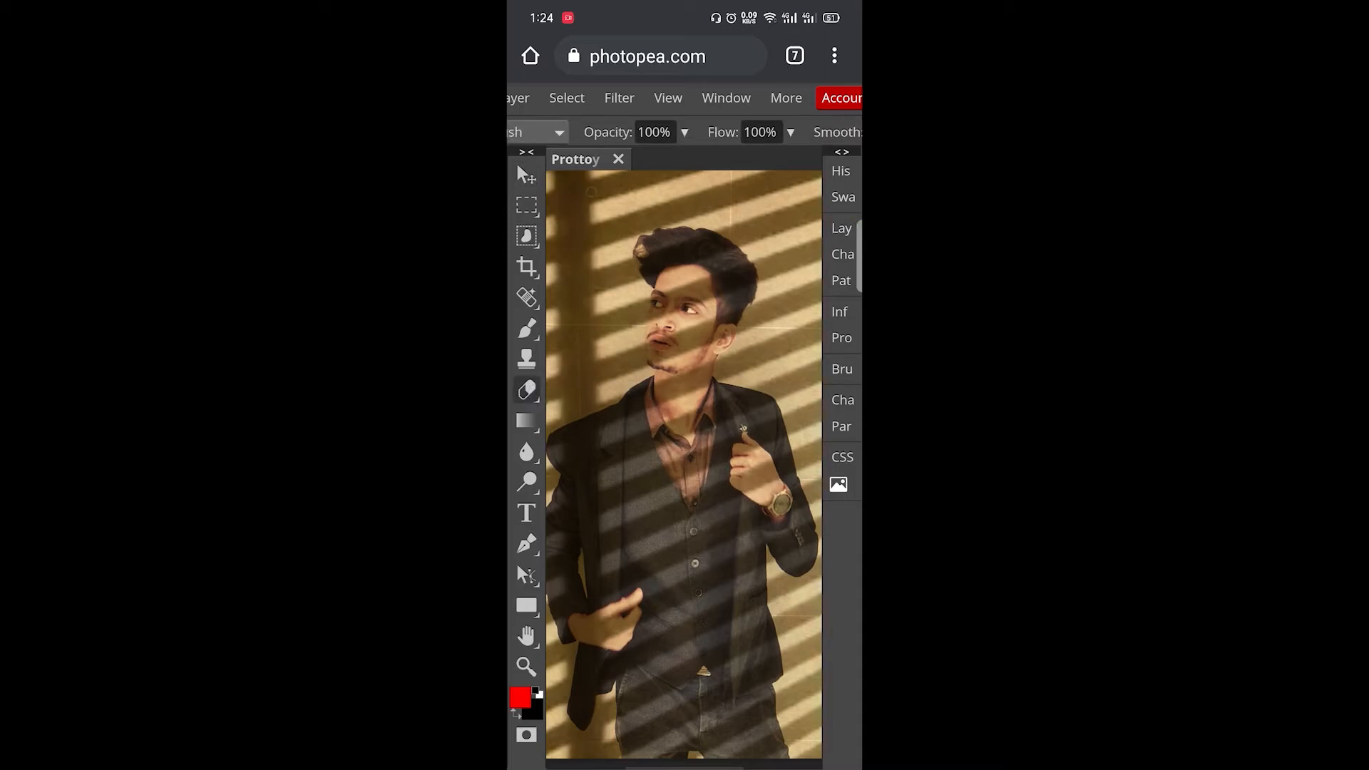
left_click(685, 132)
left_click_drag(688, 162, 598, 215)
left_click(726, 98)
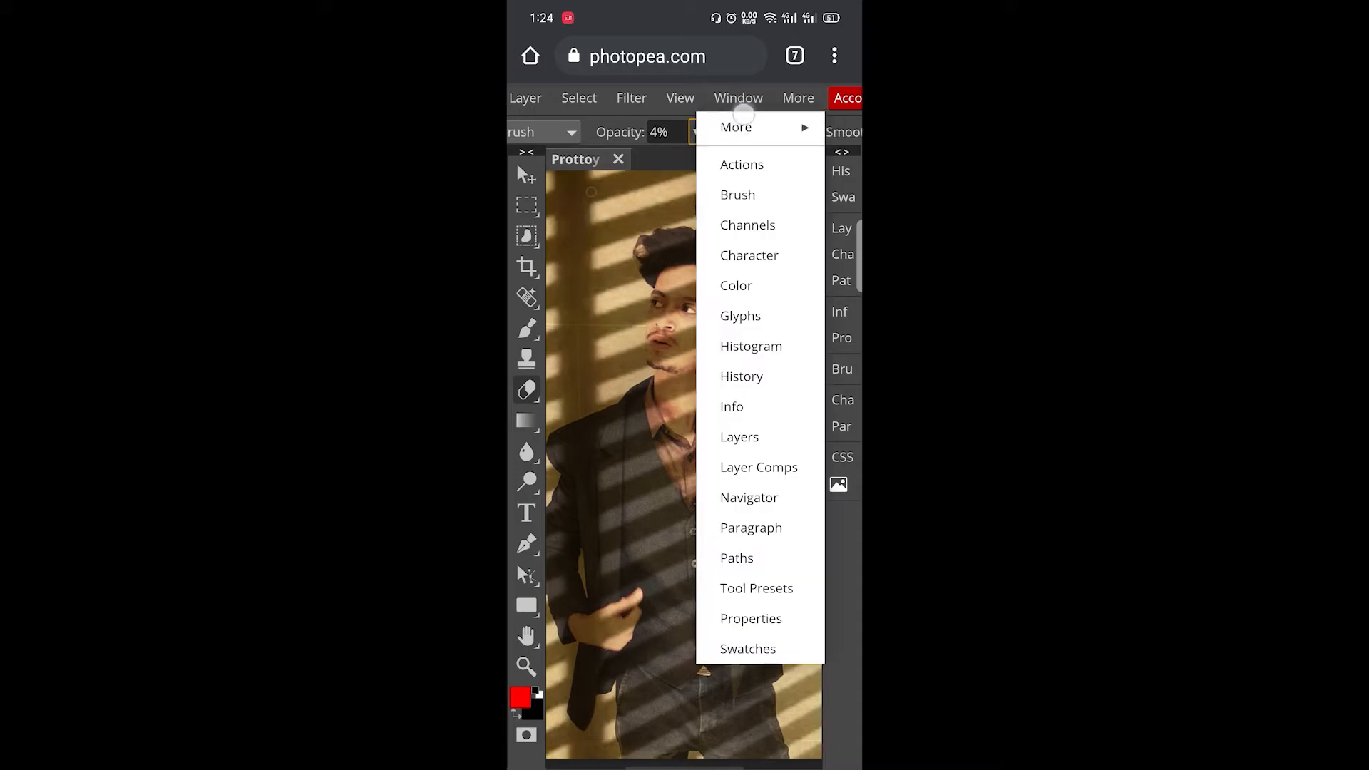
left_click(839, 550)
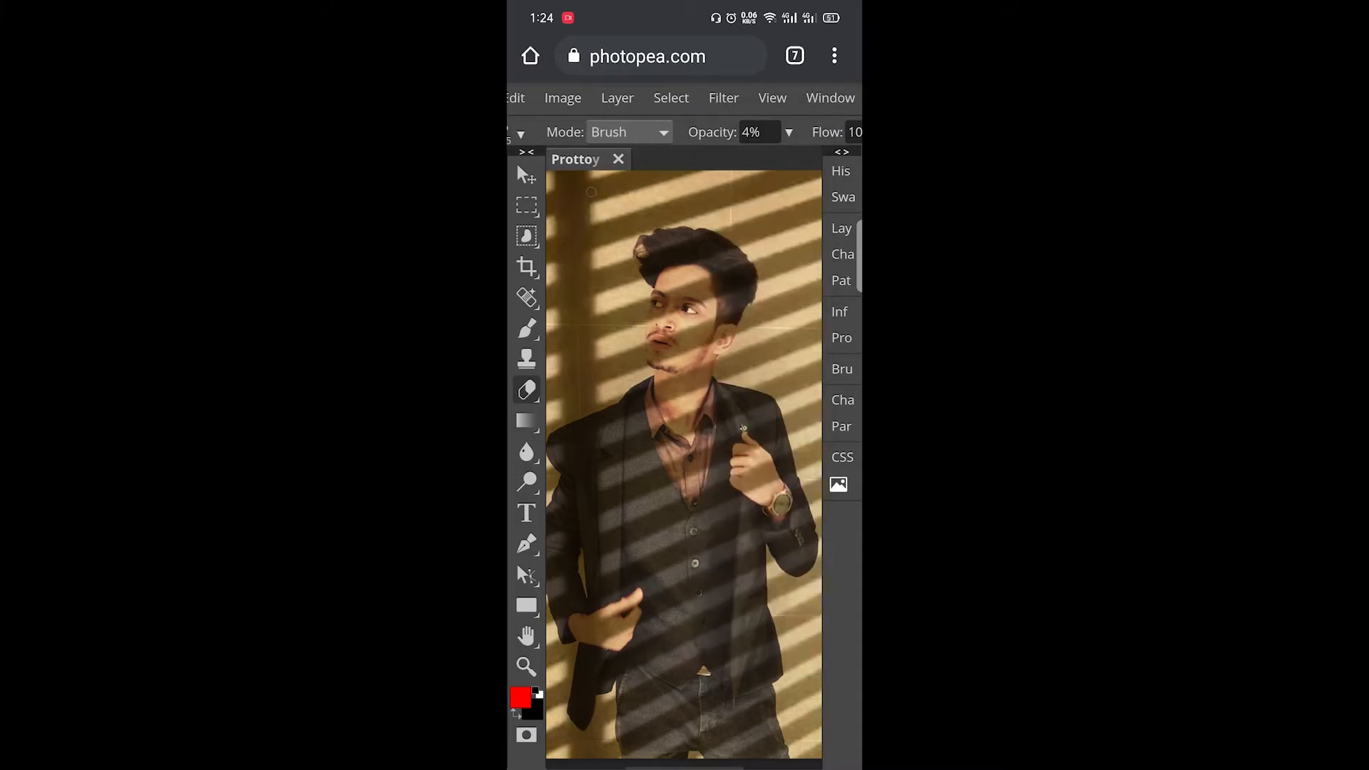
Set the eraser brush size to 53 and rasterize the shadow layer's smart object for erasing
left_click_drag(735, 138, 795, 140)
left_click(578, 134)
left_click_drag(608, 187, 635, 187)
left_click(843, 589)
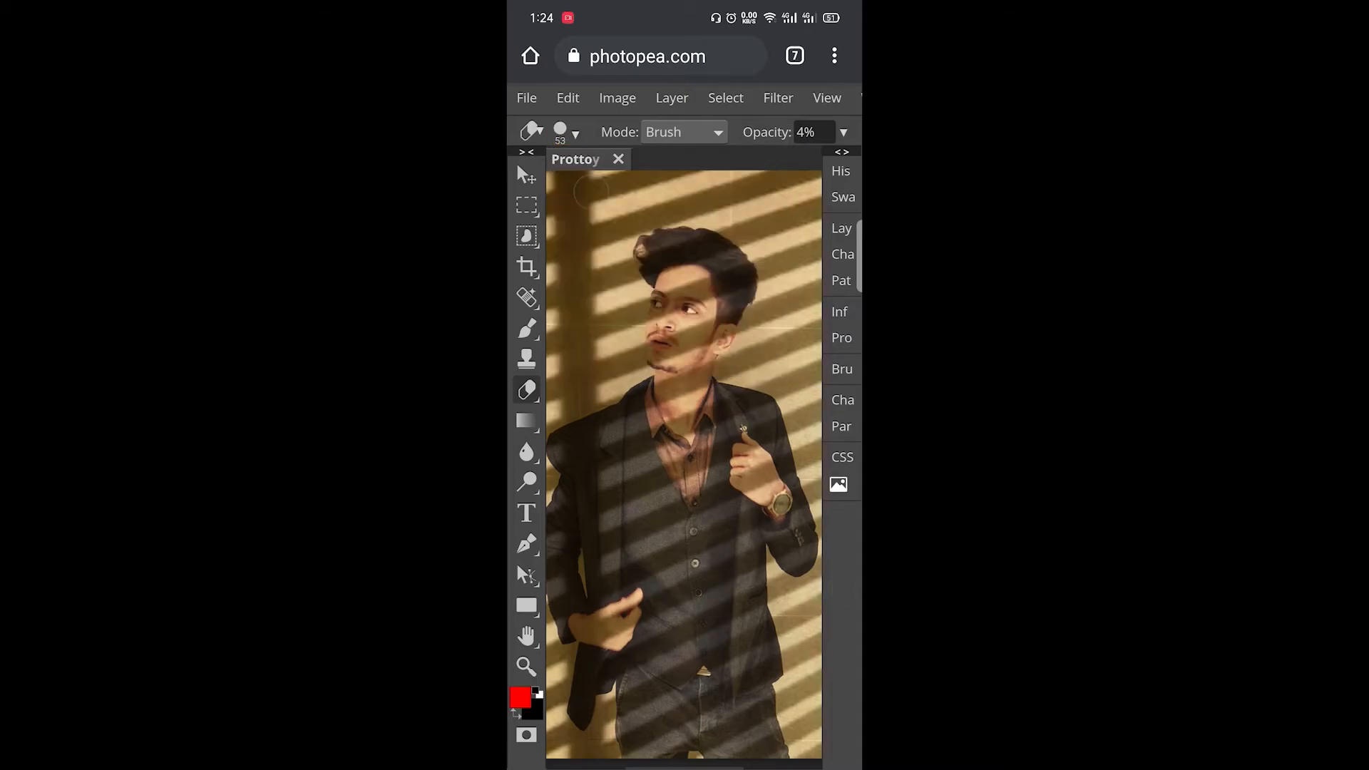
left_click(621, 259)
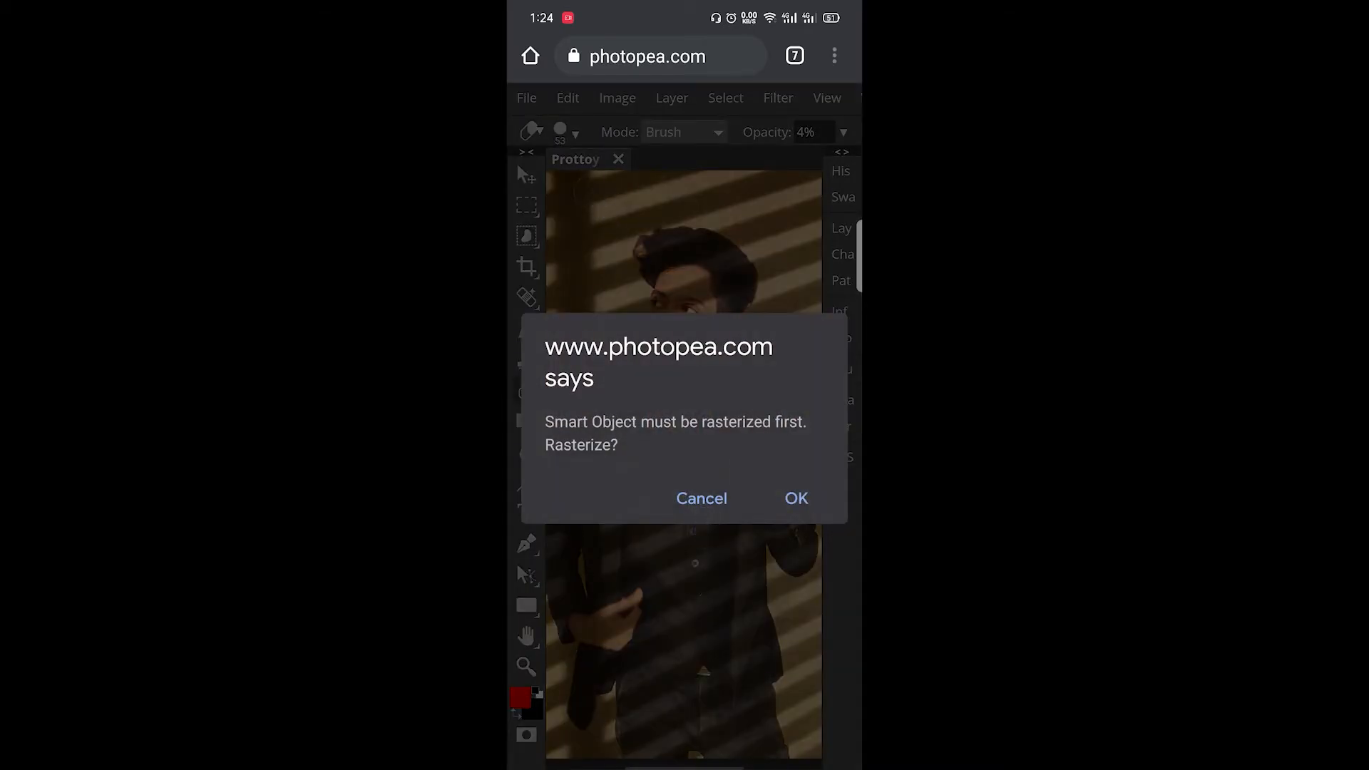
left_click(797, 498)
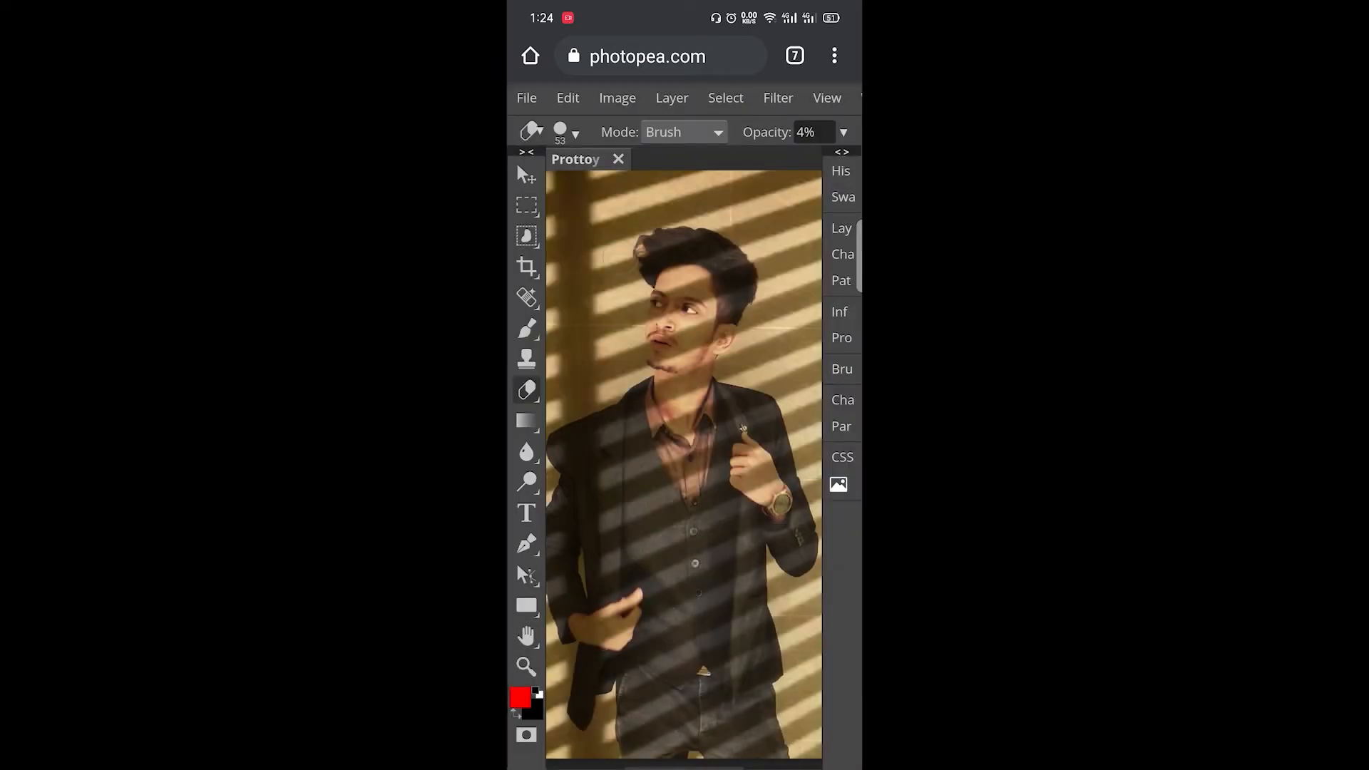
Lightly erase the blind shadow over the man's forehead, cheek and chin
scroll(644, 358, "up", 3)
scroll(644, 358, "up", 2)
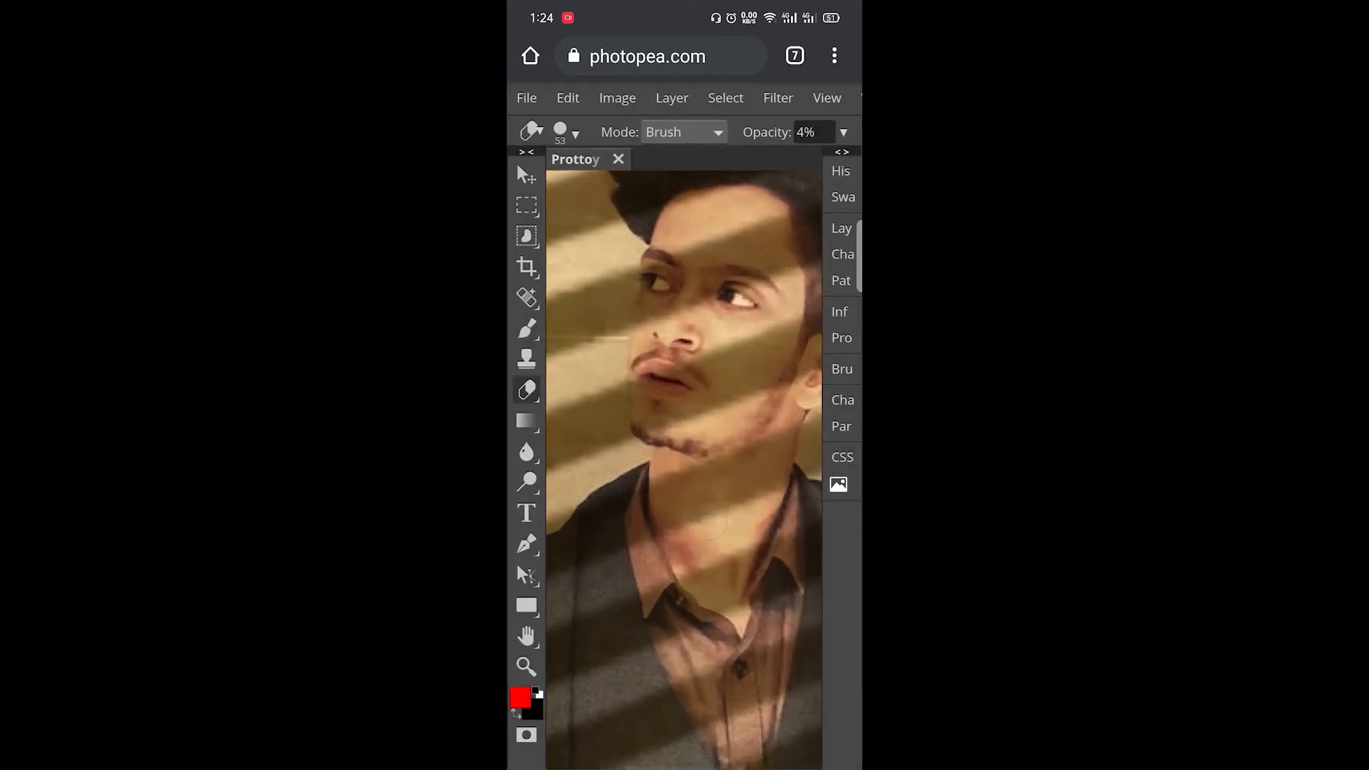
mouse_move(731, 231)
left_mouse_down()
mouse_move(683, 288)
mouse_move(704, 357)
mouse_move(759, 240)
mouse_move(741, 390)
mouse_move(721, 425)
mouse_move(698, 362)
mouse_move(743, 231)
mouse_move(756, 363)
mouse_move(734, 448)
mouse_move(730, 235)
mouse_move(686, 322)
mouse_move(690, 398)
left_mouse_up()
mouse_move(736, 265)
left_mouse_down()
mouse_move(720, 399)
mouse_move(747, 236)
mouse_move(711, 316)
mouse_move(766, 216)
mouse_move(739, 431)
mouse_move(744, 303)
mouse_move(719, 393)
mouse_move(726, 444)
mouse_move(737, 276)
mouse_move(718, 354)
mouse_move(717, 554)
mouse_move(727, 378)
left_mouse_up()
left_click_drag(820, 163, 842, 260)
Set the eraser opacity to 13% and fade the shadow over the man's cheek and neck
left_click(844, 132)
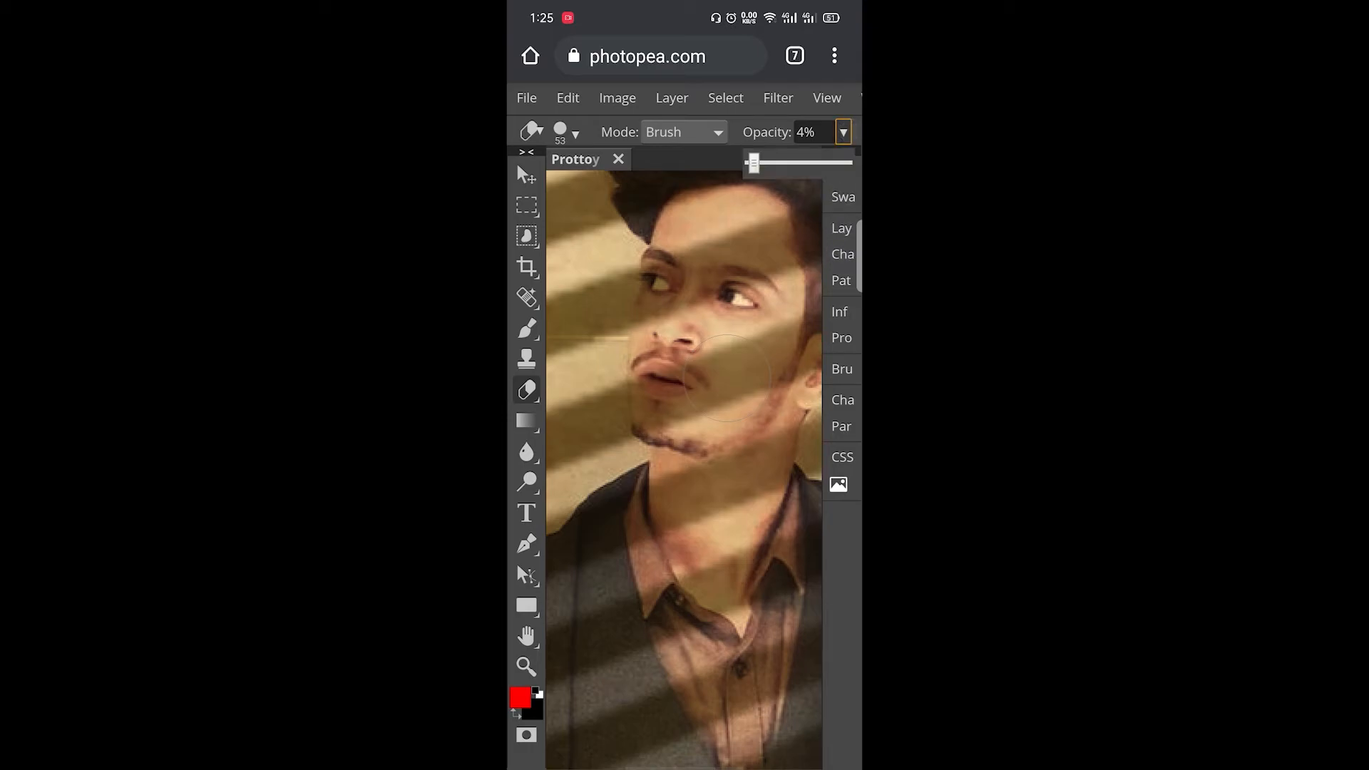
left_click_drag(753, 163, 763, 164)
left_click(847, 568)
mouse_move(726, 365)
left_mouse_down()
mouse_move(737, 247)
mouse_move(739, 400)
mouse_move(691, 397)
mouse_move(715, 228)
mouse_move(672, 297)
mouse_move(666, 367)
mouse_move(731, 574)
left_mouse_up()
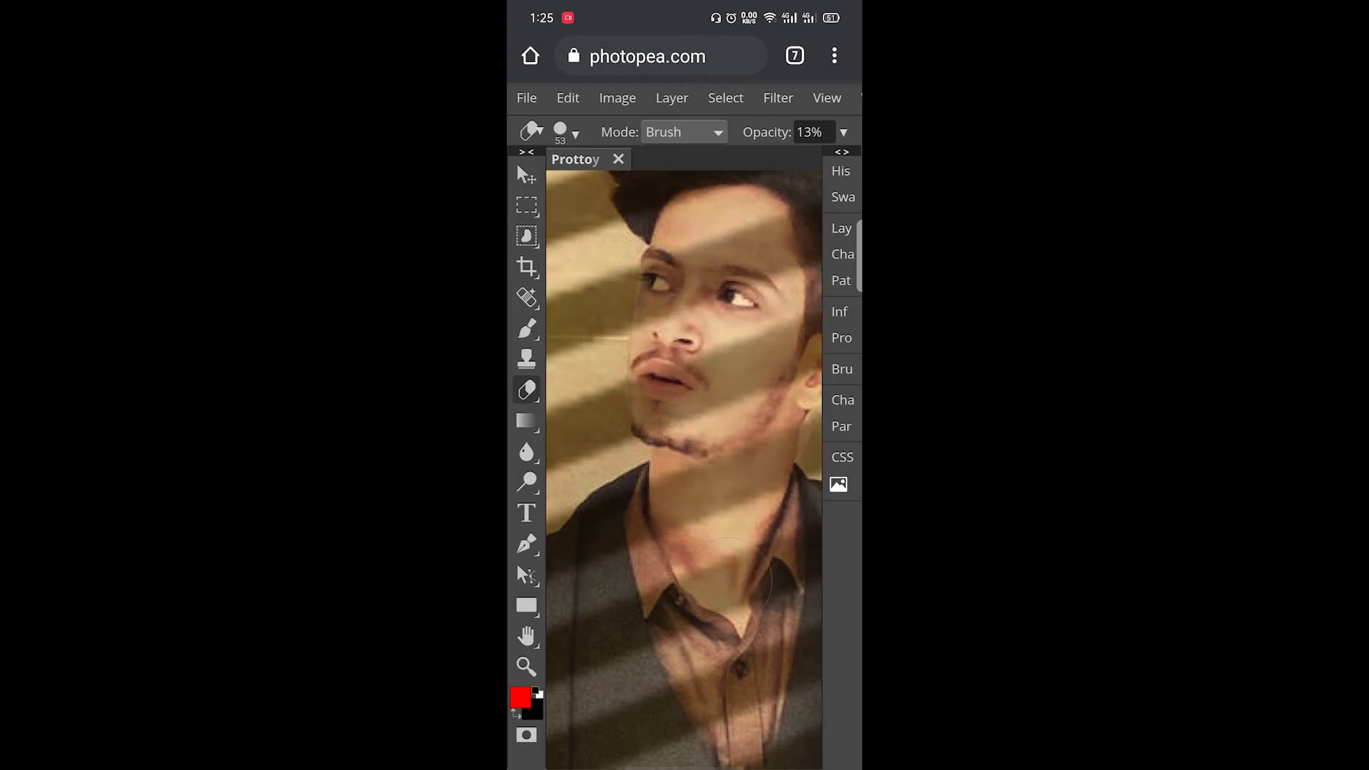
Zoom out to review the softened shadow on the portrait and switch to the Move tool
left_click(527, 666)
left_click(590, 133)
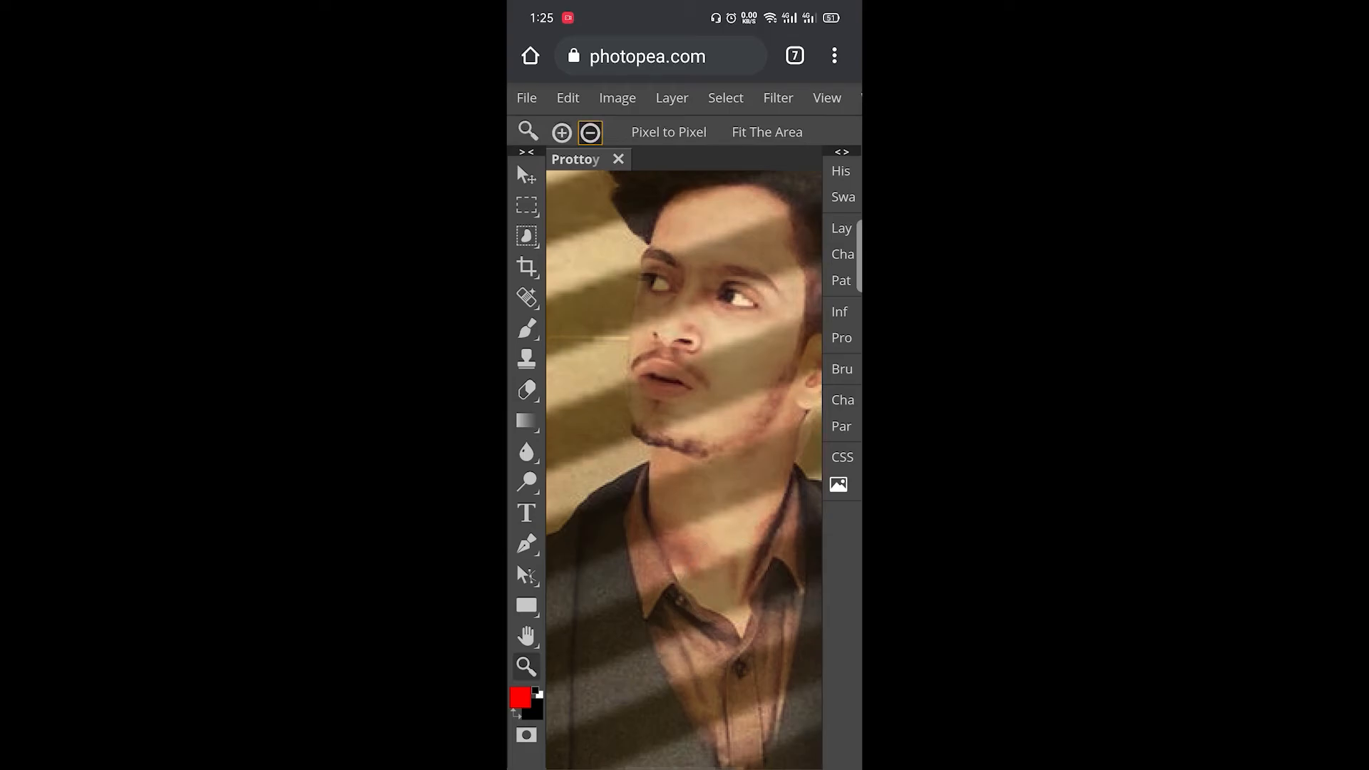
left_click(730, 640)
left_click(730, 640)
left_click(526, 175)
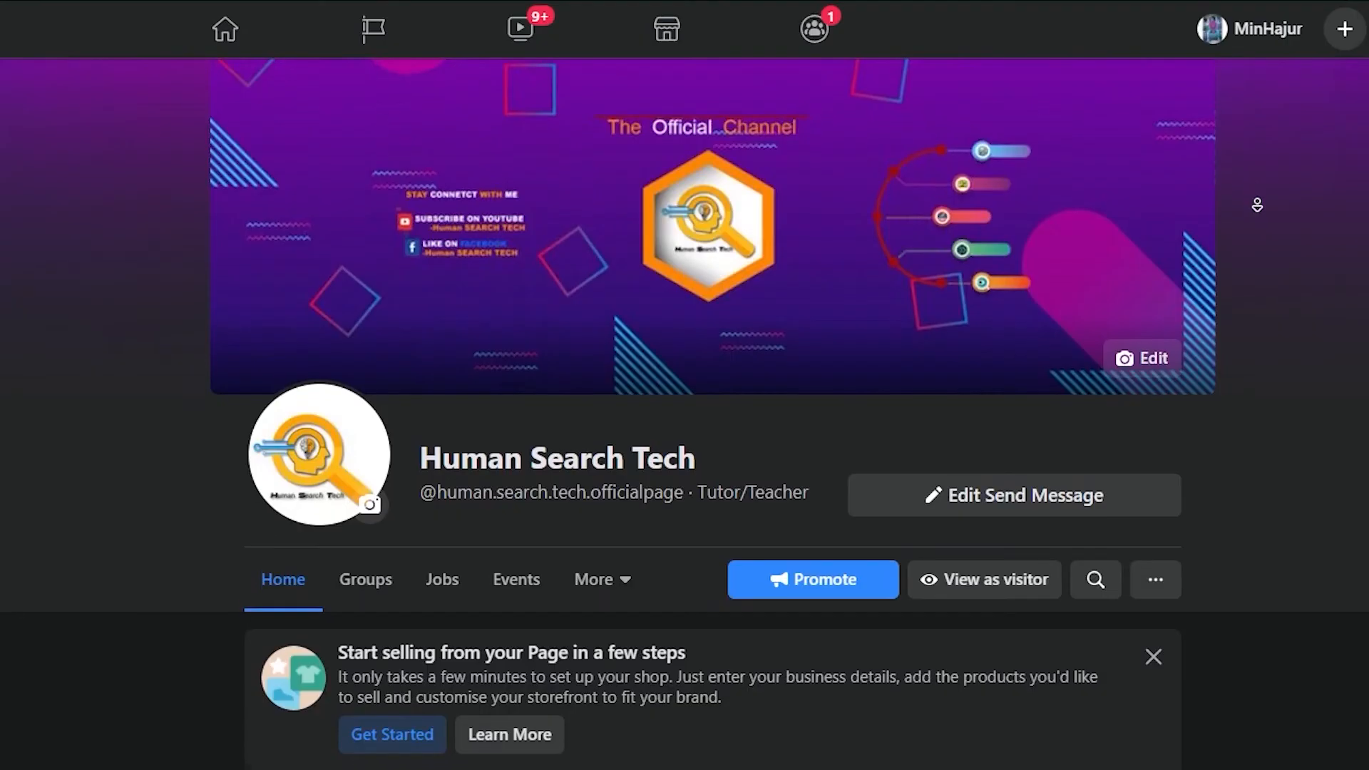
Browse the Human Search Tech page on Facebook and the posts in its public group
scroll(1258, 205, "down", 5)
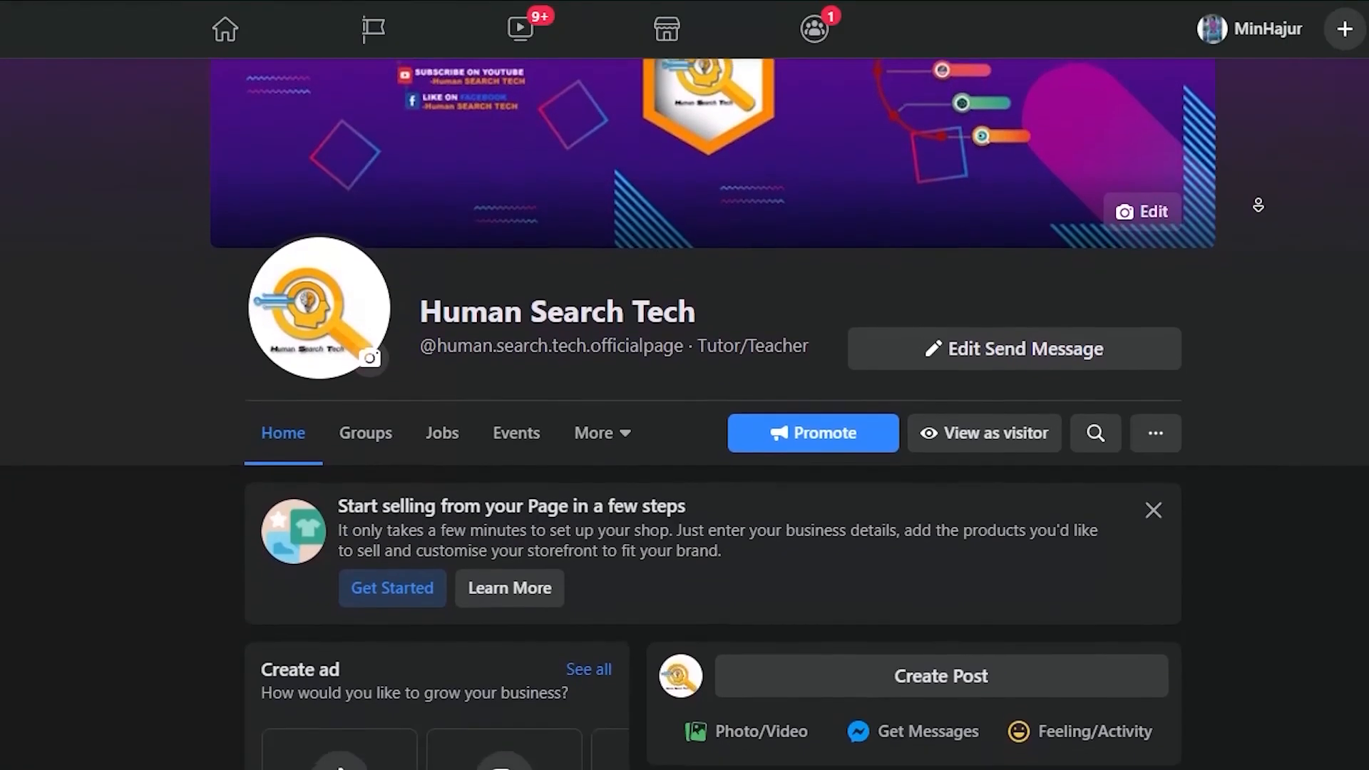
scroll(1259, 205, "down", 10)
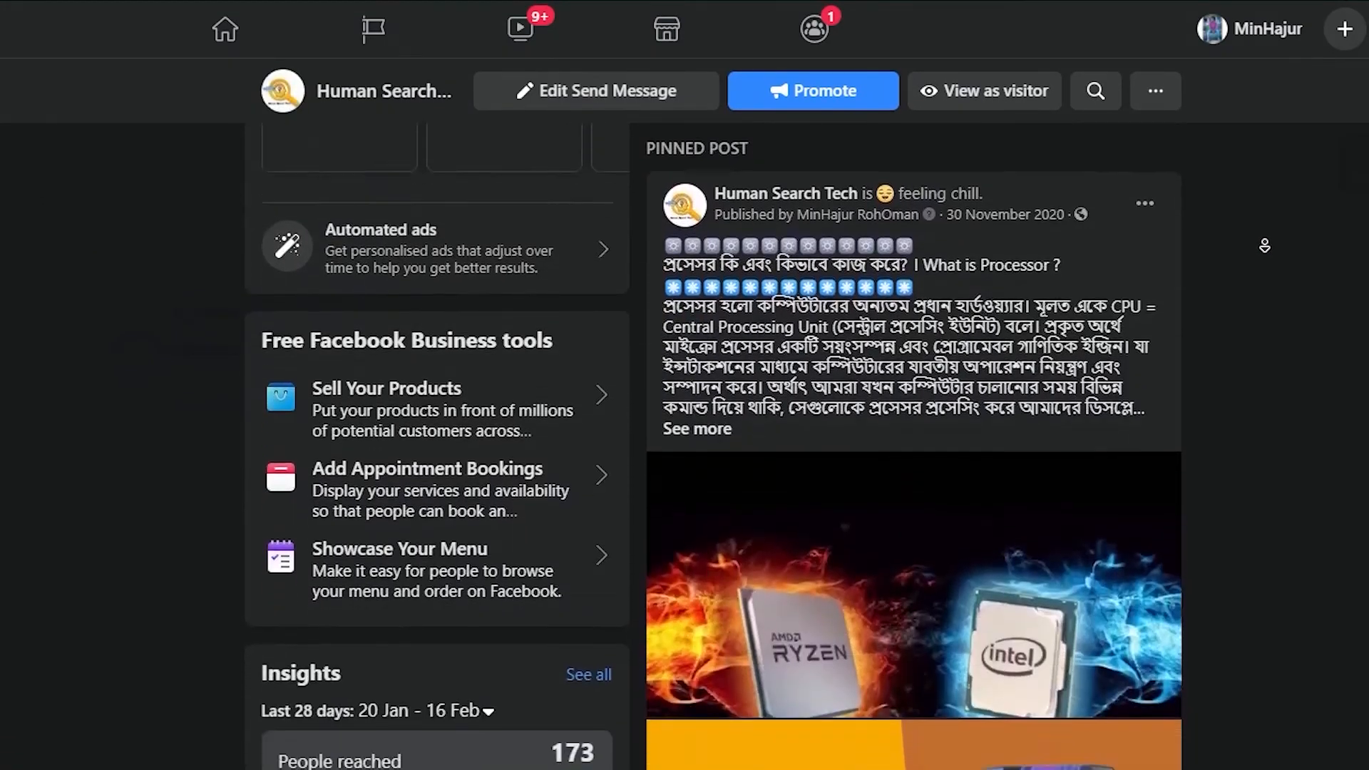
scroll(1264, 245, "down", 4)
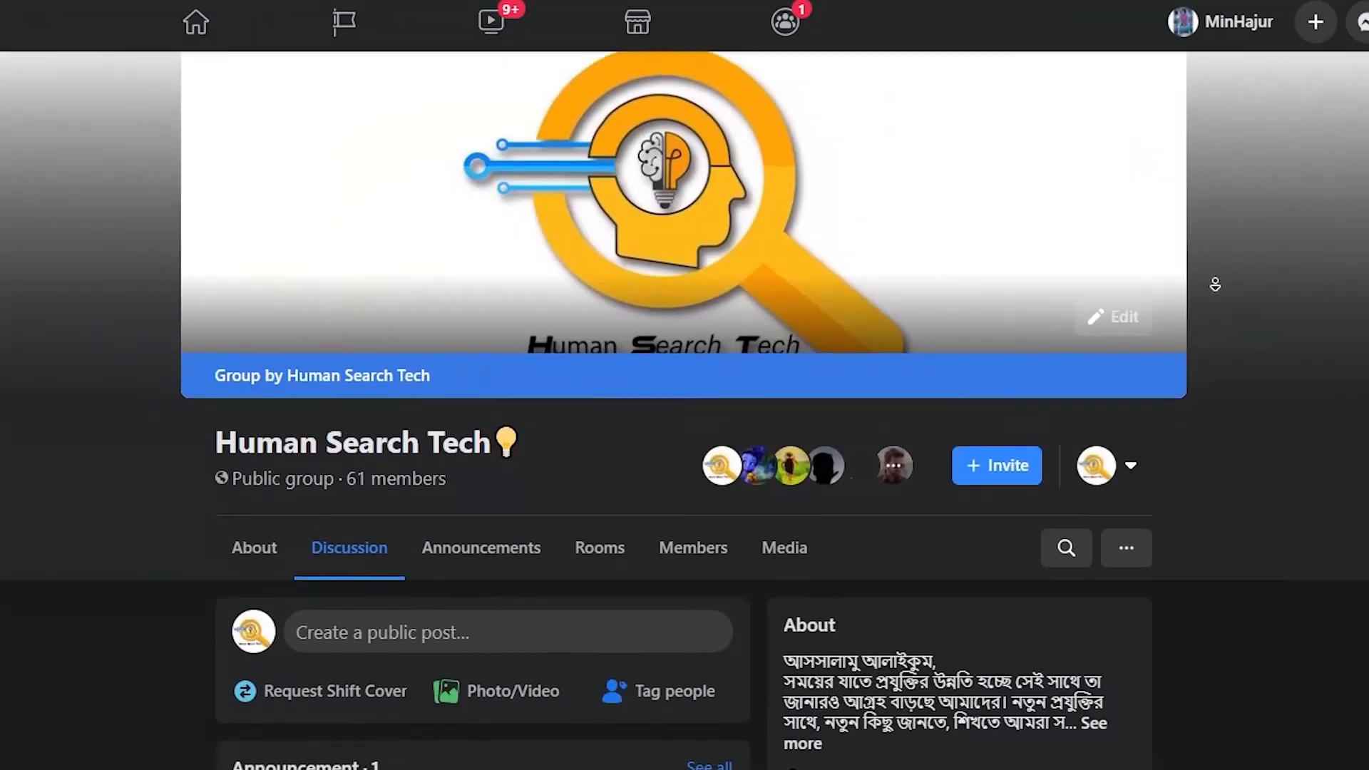
scroll(1216, 335, "down", 10)
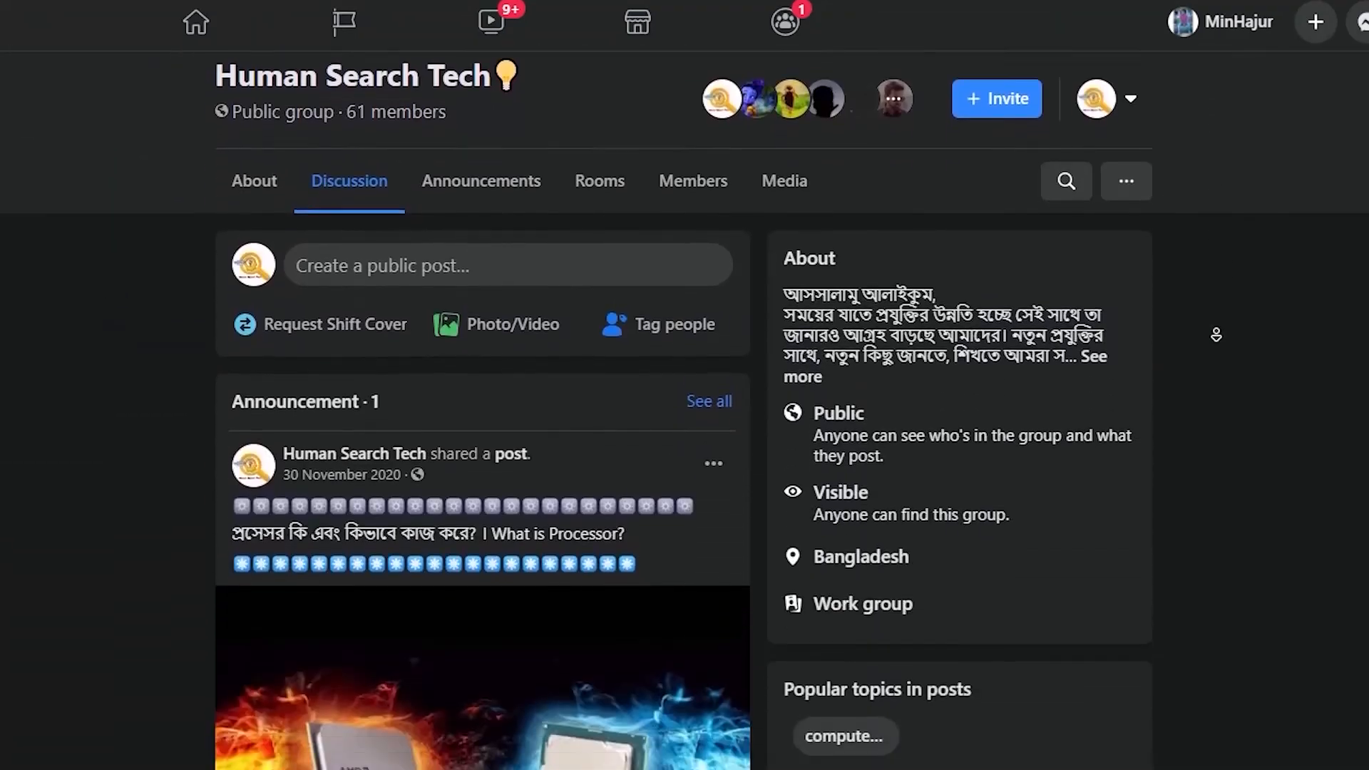
scroll(1216, 335, "down", 15)
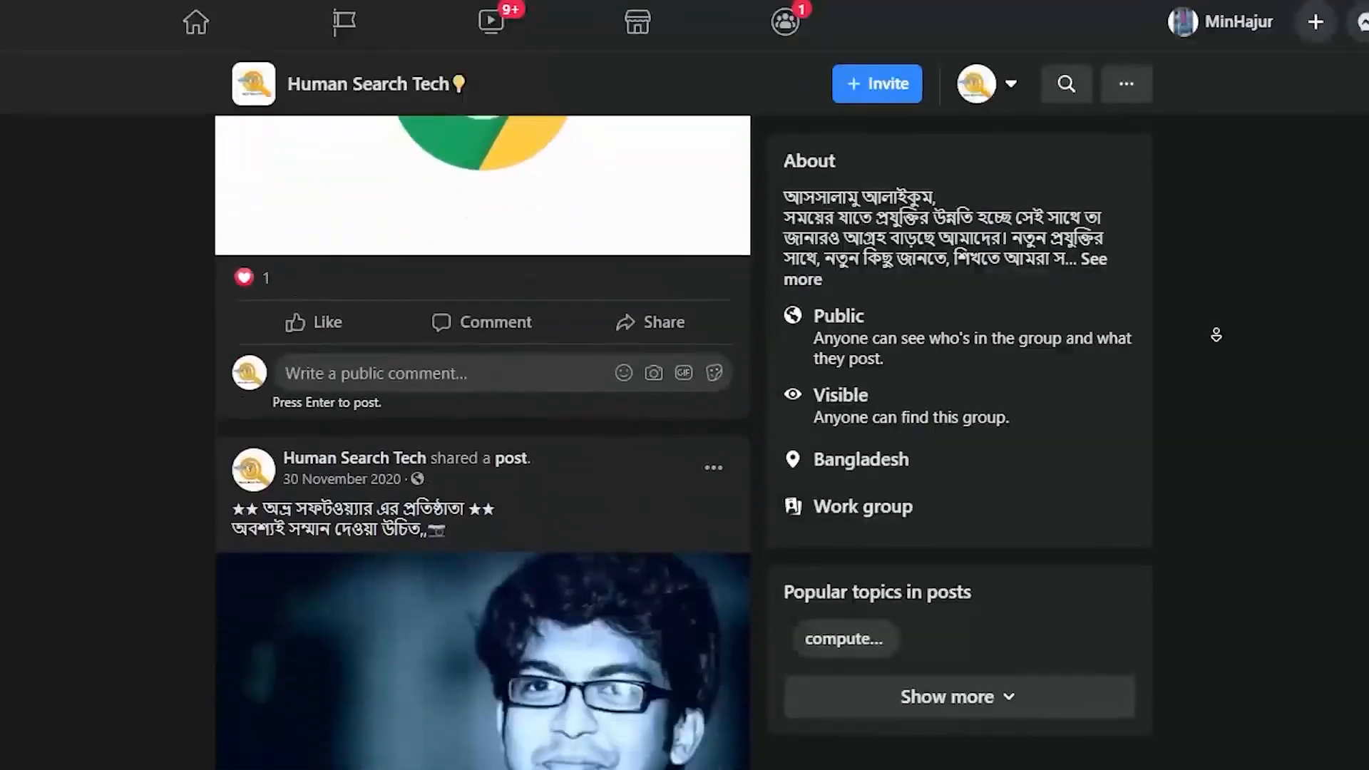